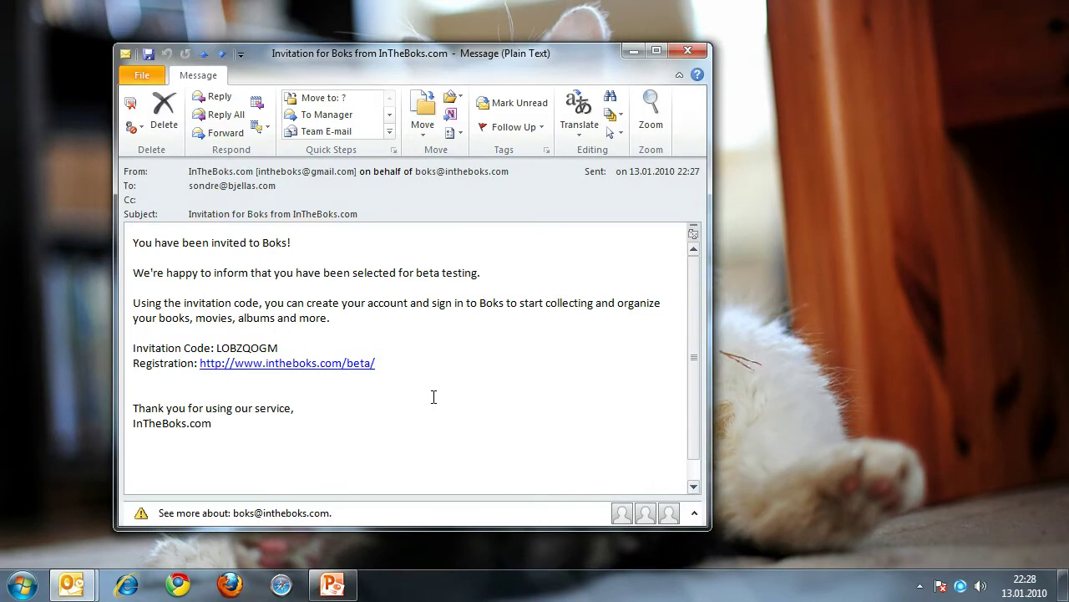
Step: Copy the invitation code from the Boks email and follow its registration link
double_click(261, 346)
key(ctrl+c)
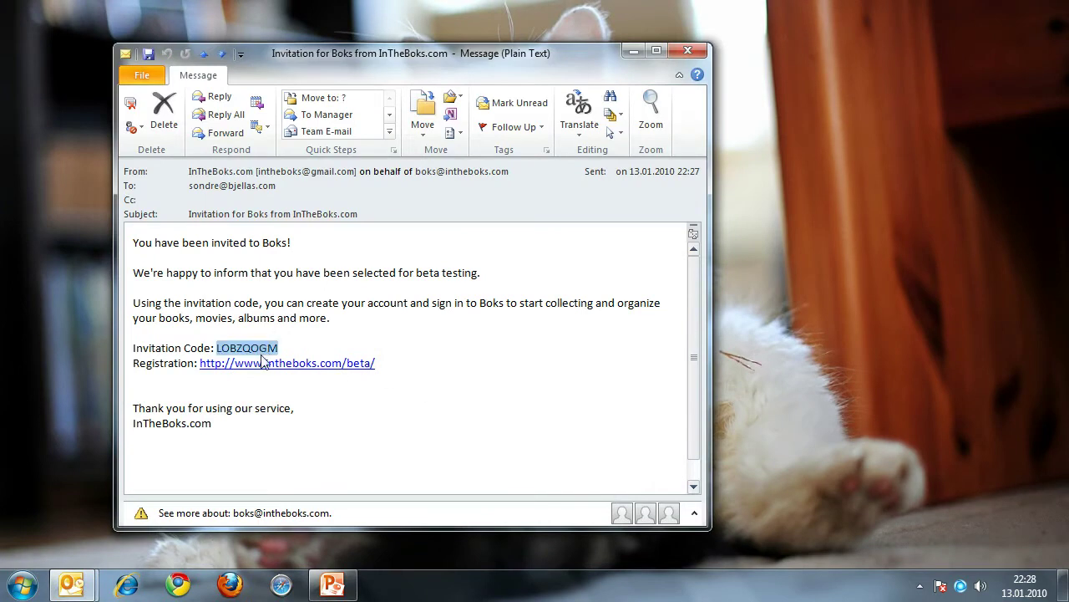
right_click(262, 351)
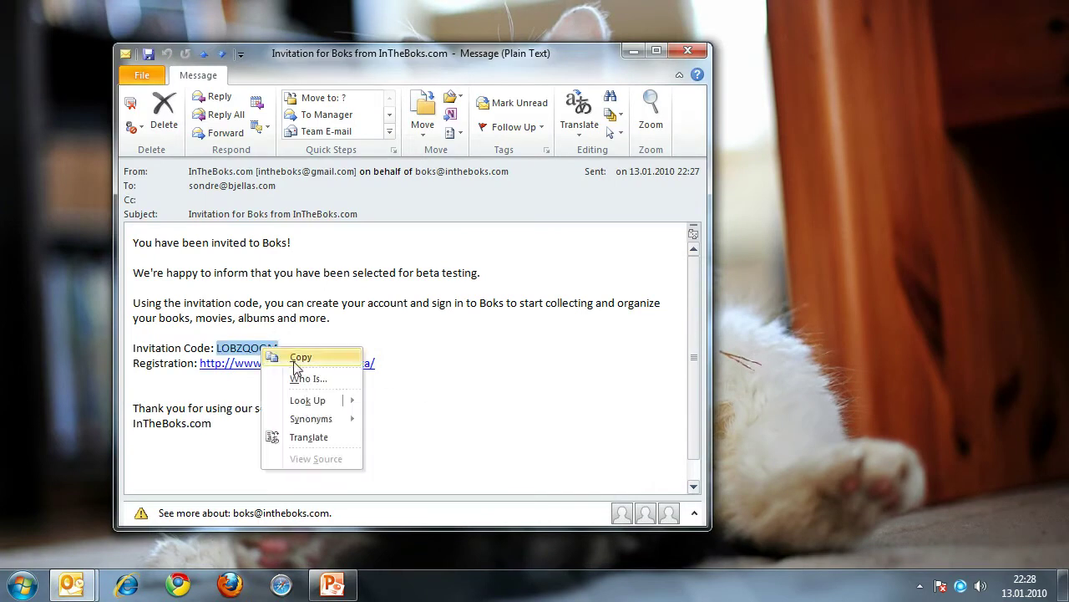
click(298, 357)
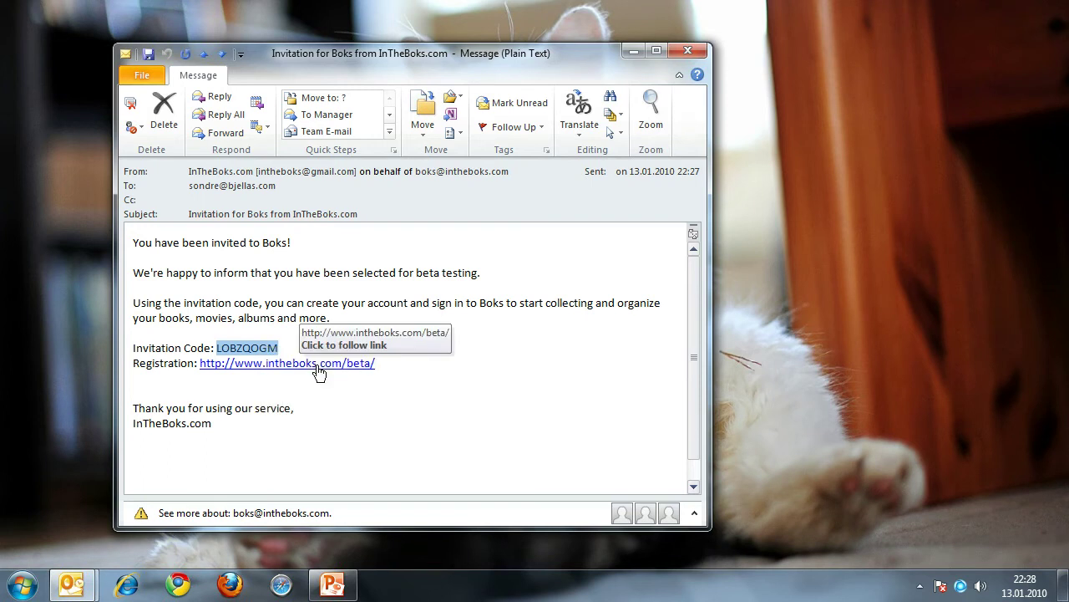
click(319, 364)
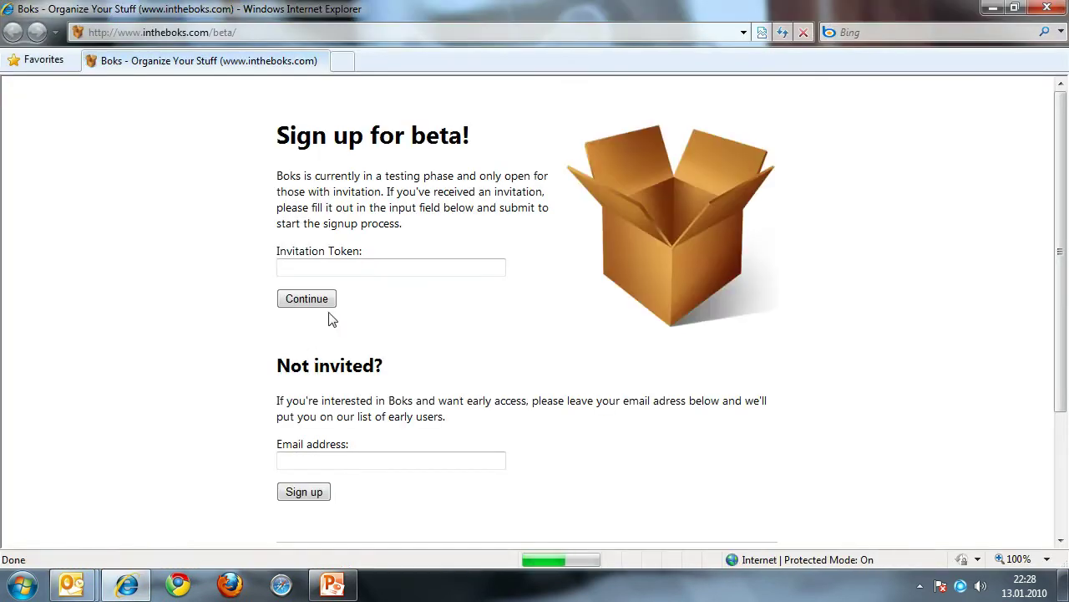
Step: Paste the copied invitation code into Invitation Token and continue
right_click(330, 269)
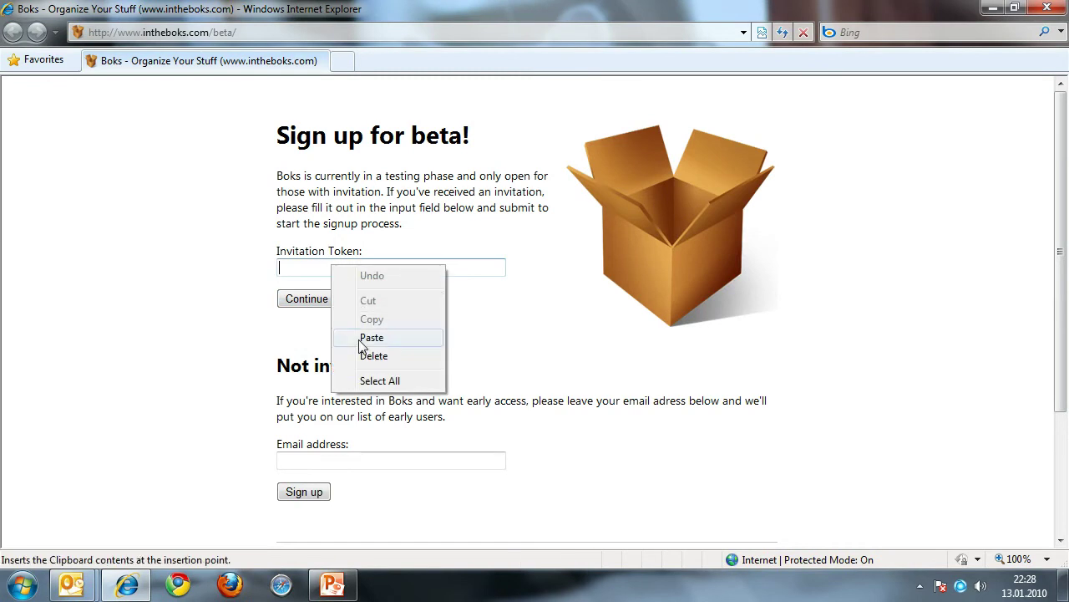
click(362, 338)
click(326, 298)
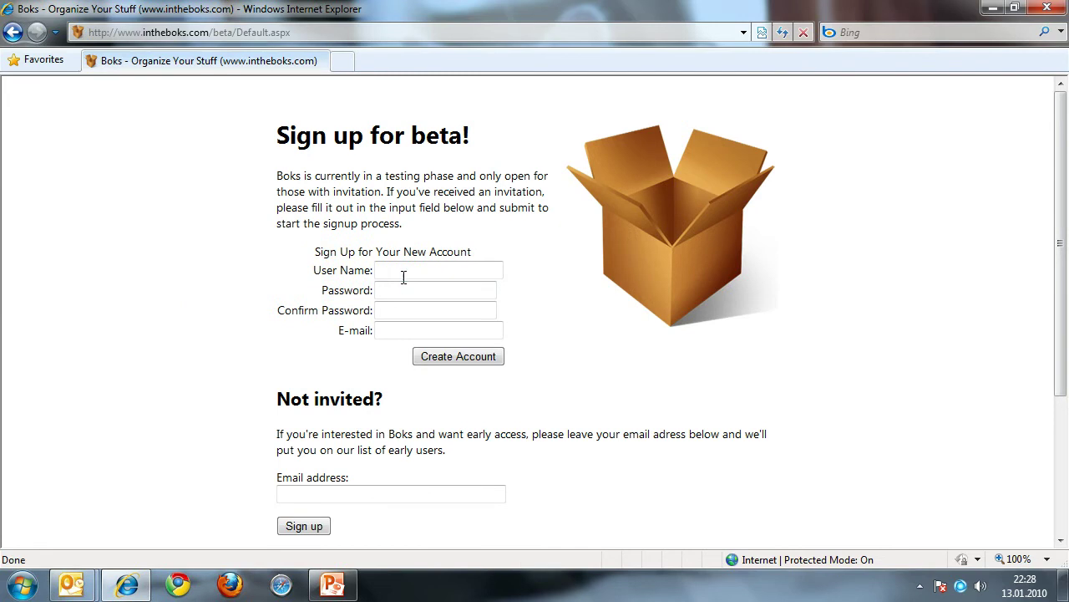
Step: Enter a user name, the password twice and an e-mail address, then create the account
click(396, 274)
text(Demo2)
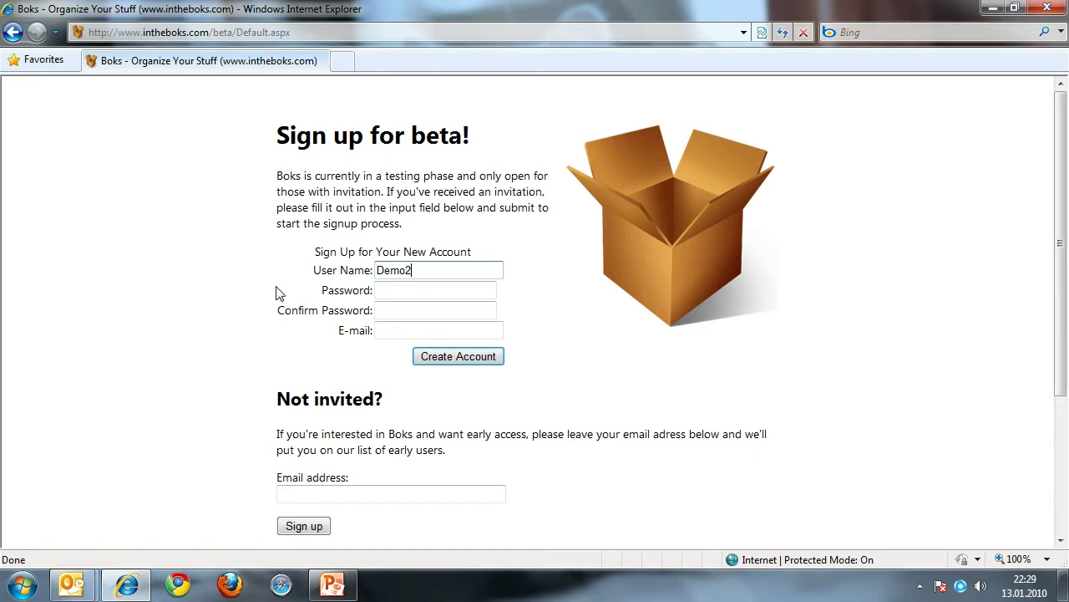
key(Tab)
text(12345)
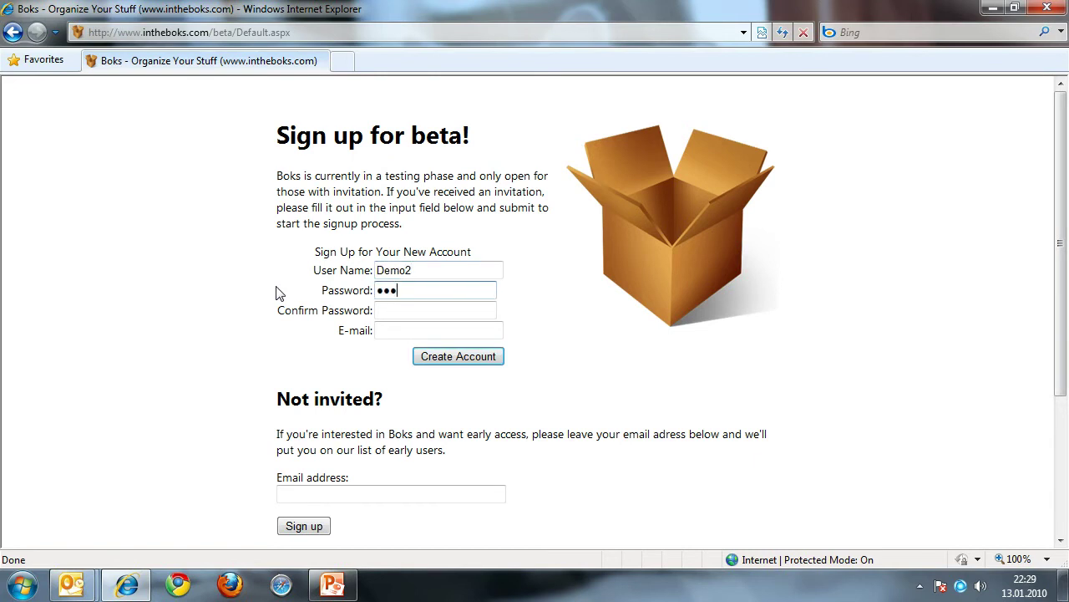
text(67890)
key(Tab)
text(123456)
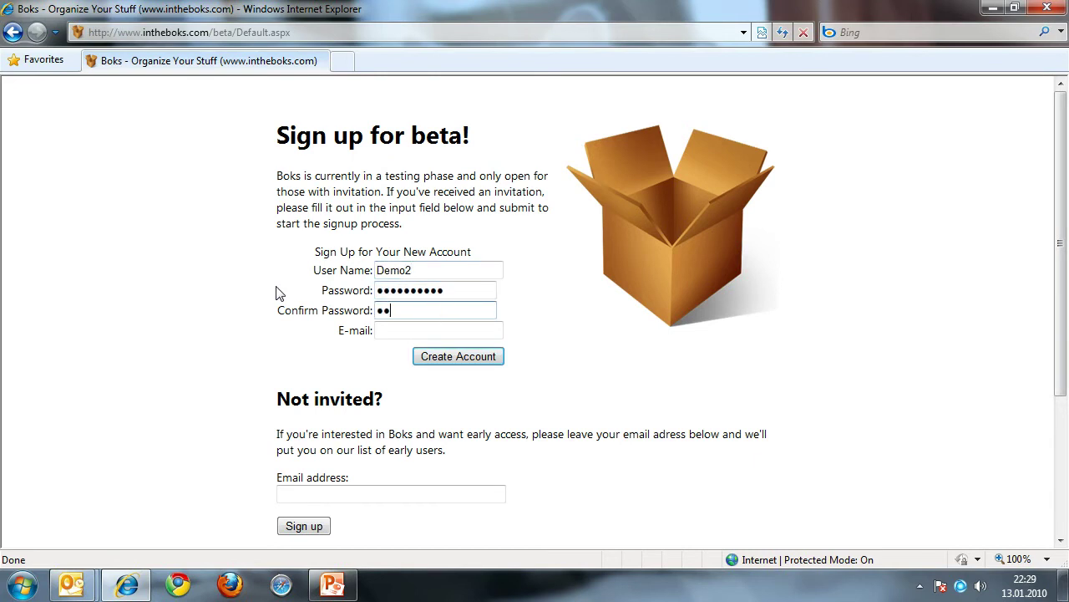
text(7890)
key(Tab)
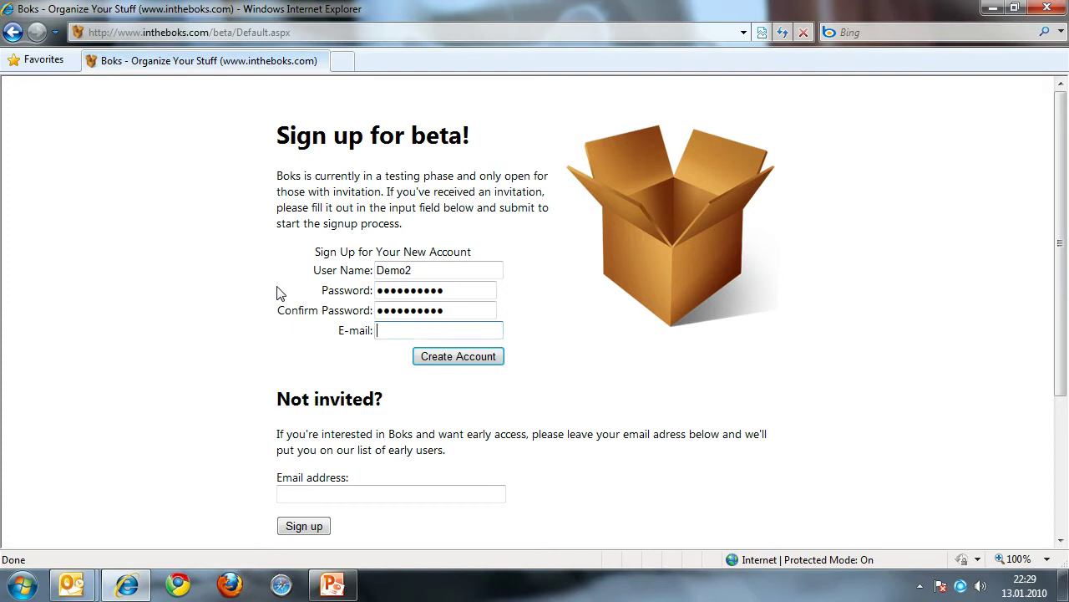
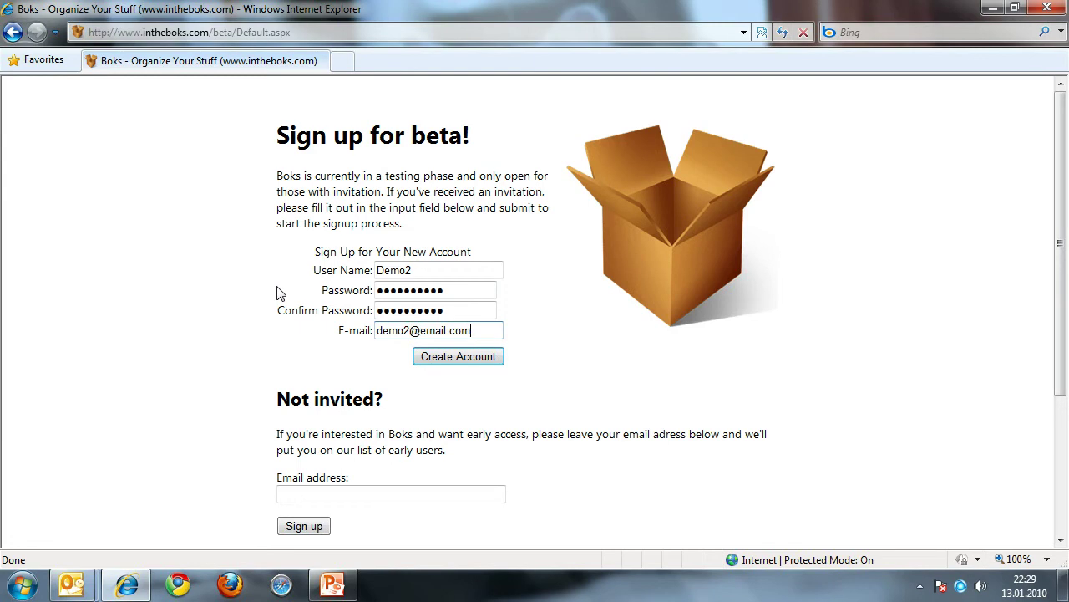
click(434, 359)
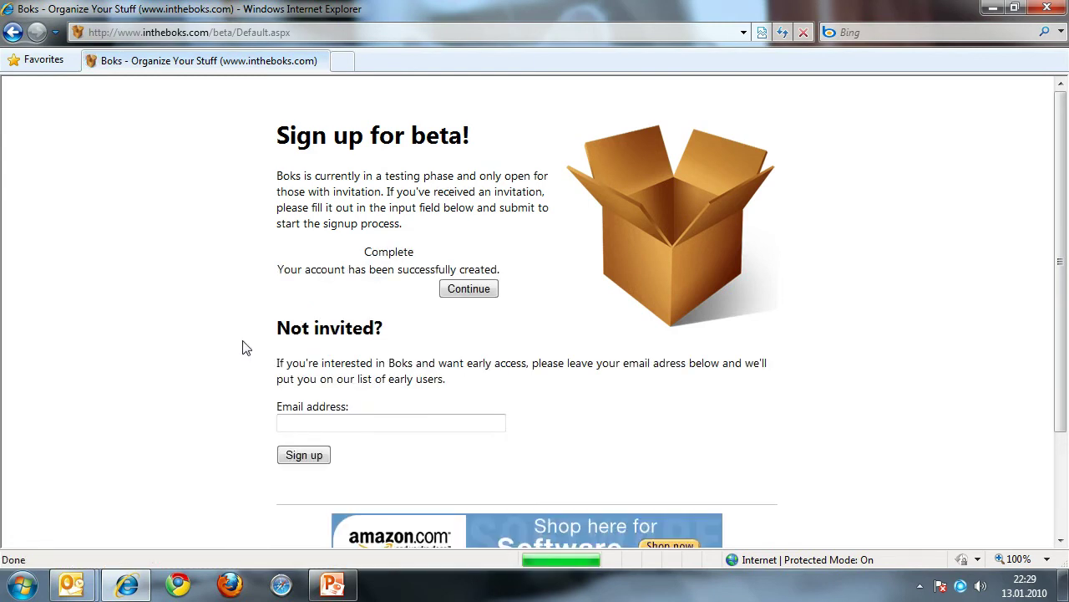
Step: Continue past the account confirmation and launch the Boks web app
click(469, 289)
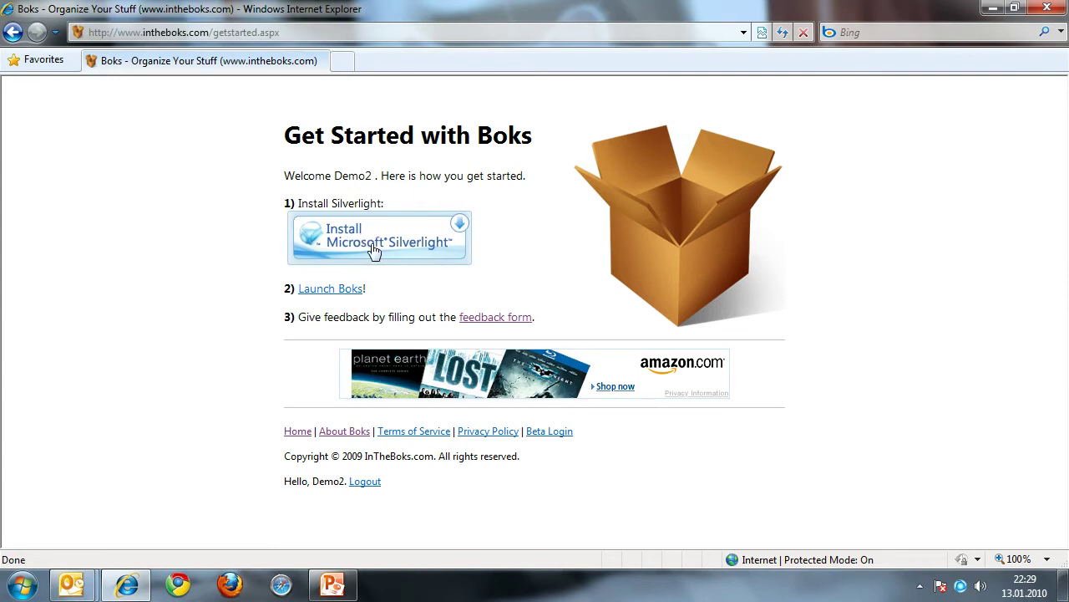
click(331, 290)
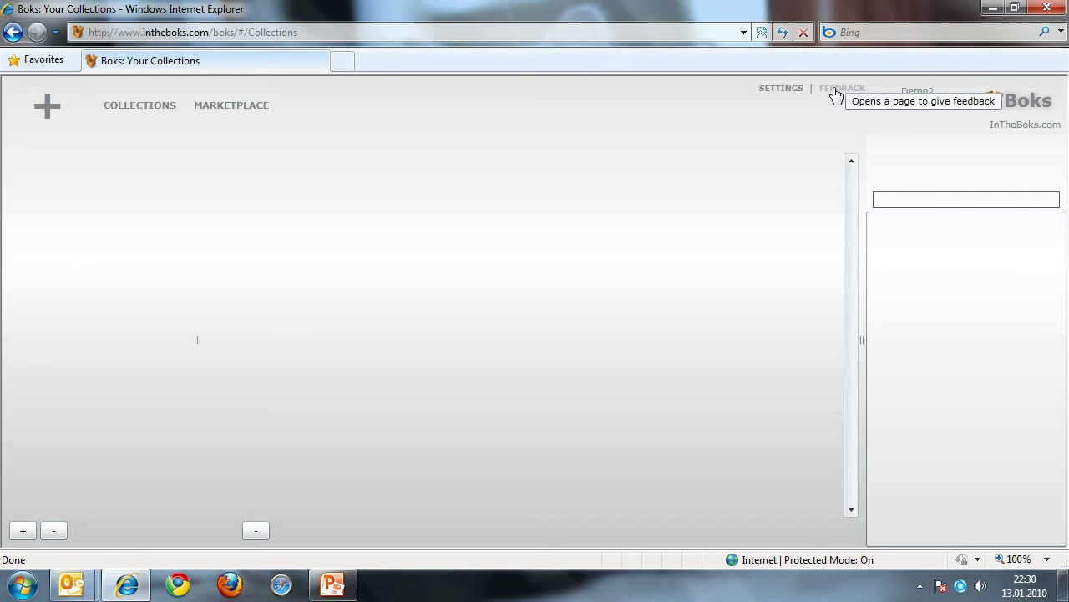
click(836, 92)
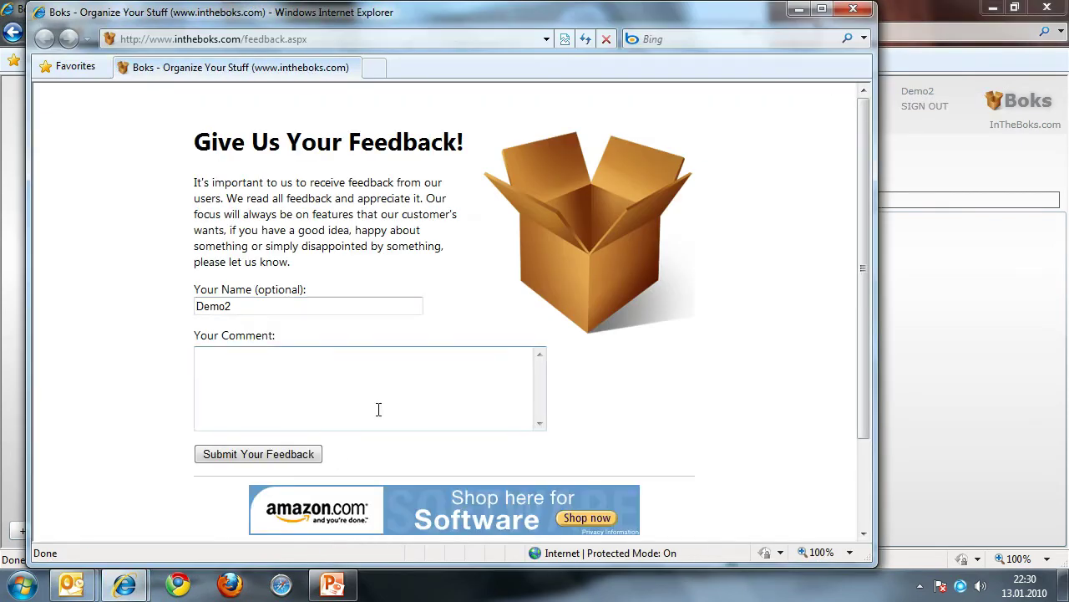
click(853, 10)
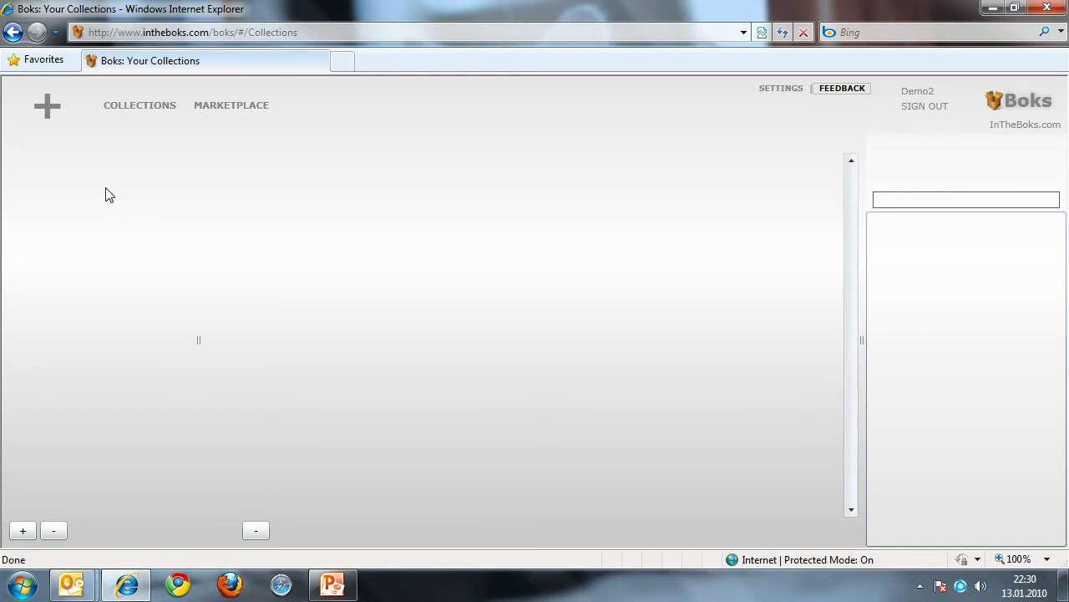
Step: Search the Book category for 'Twilight'
click(47, 109)
click(63, 258)
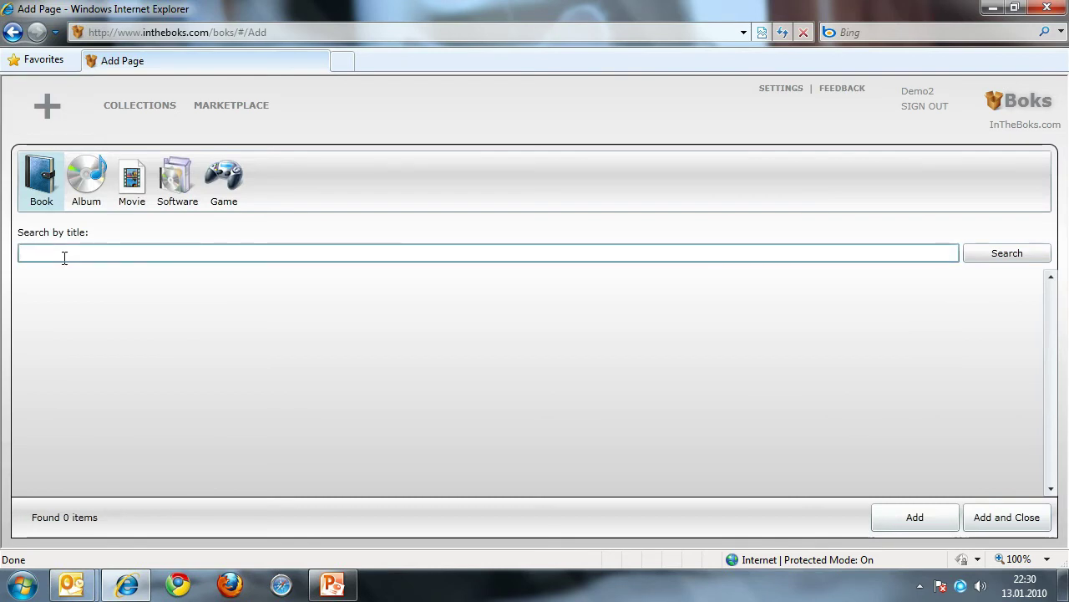
text(Twilight)
key(Return)
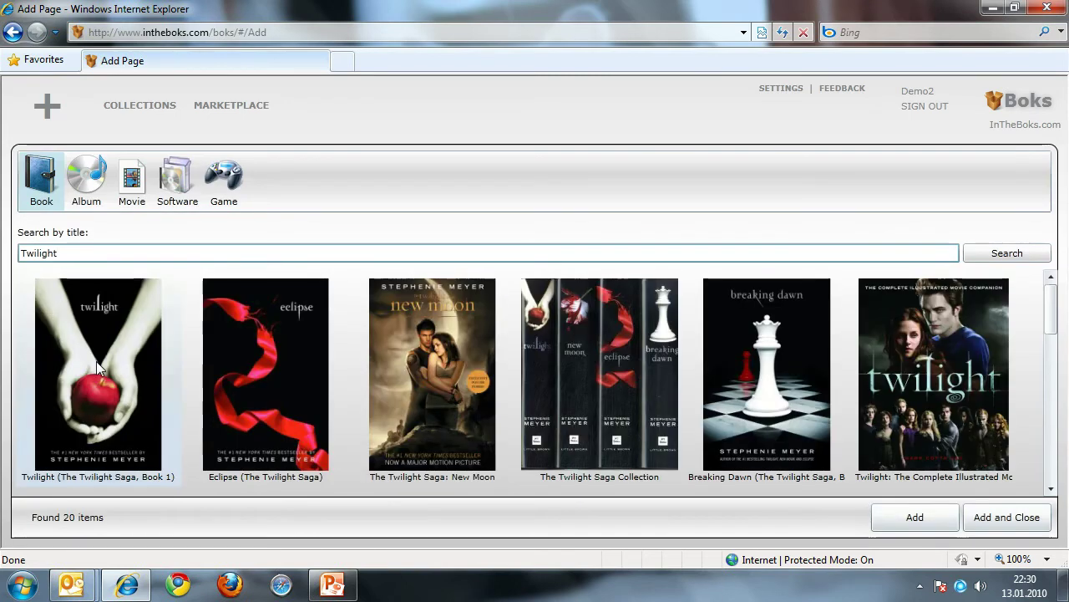
Step: Add Twilight, Eclipse, New Moon and Breaking Dawn to the Books collection
click(97, 361)
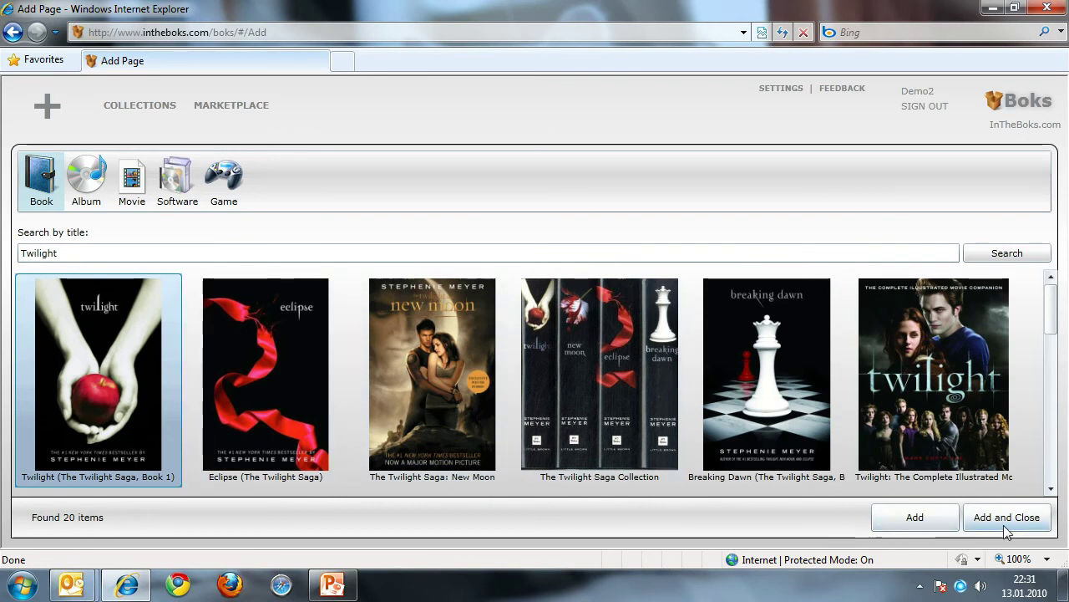
click(933, 521)
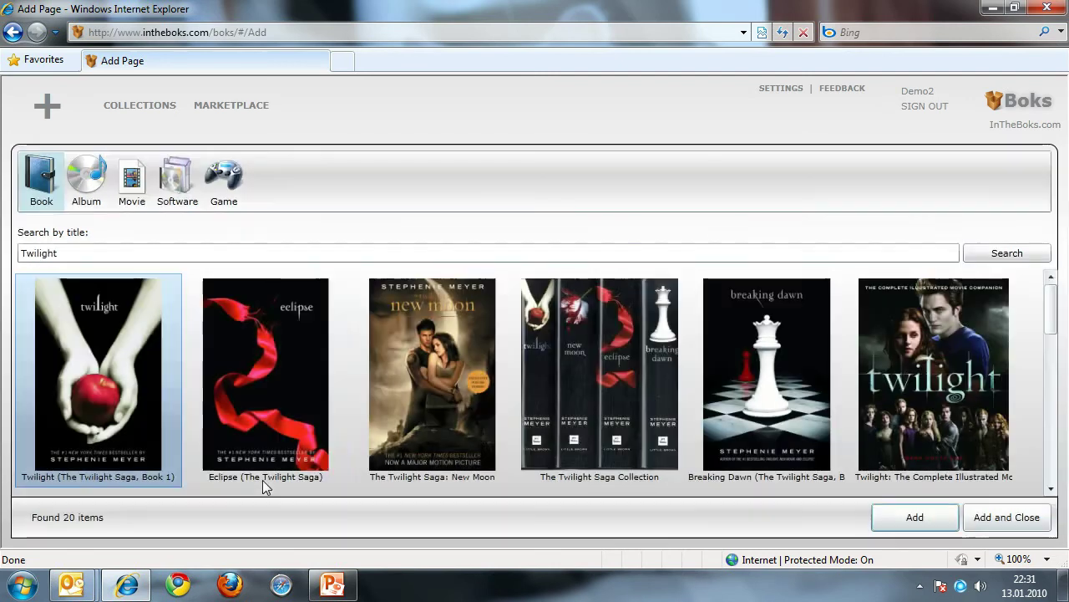
click(262, 483)
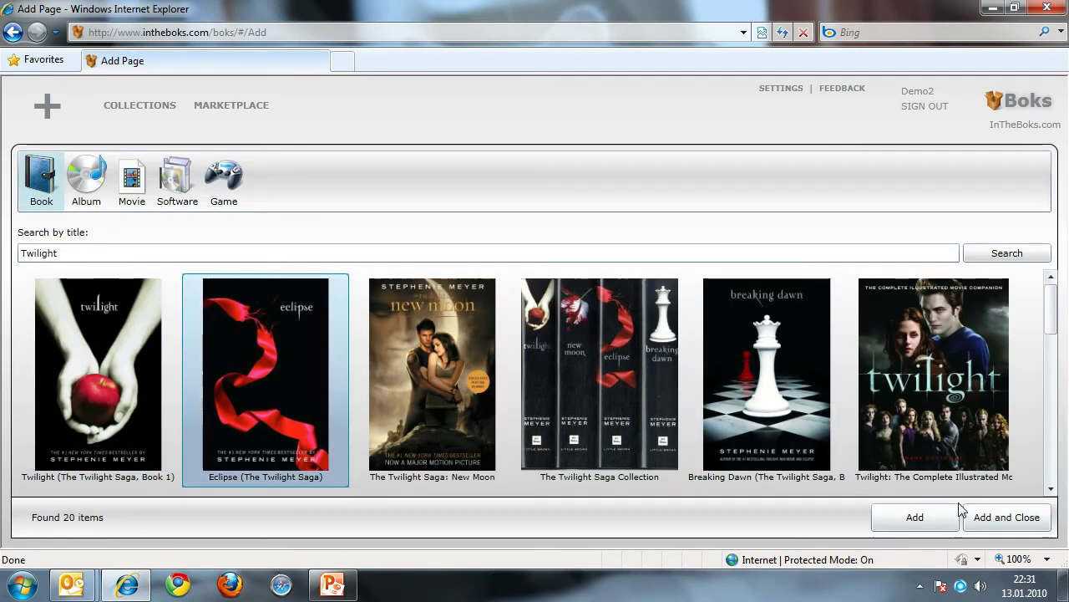
click(902, 520)
click(438, 436)
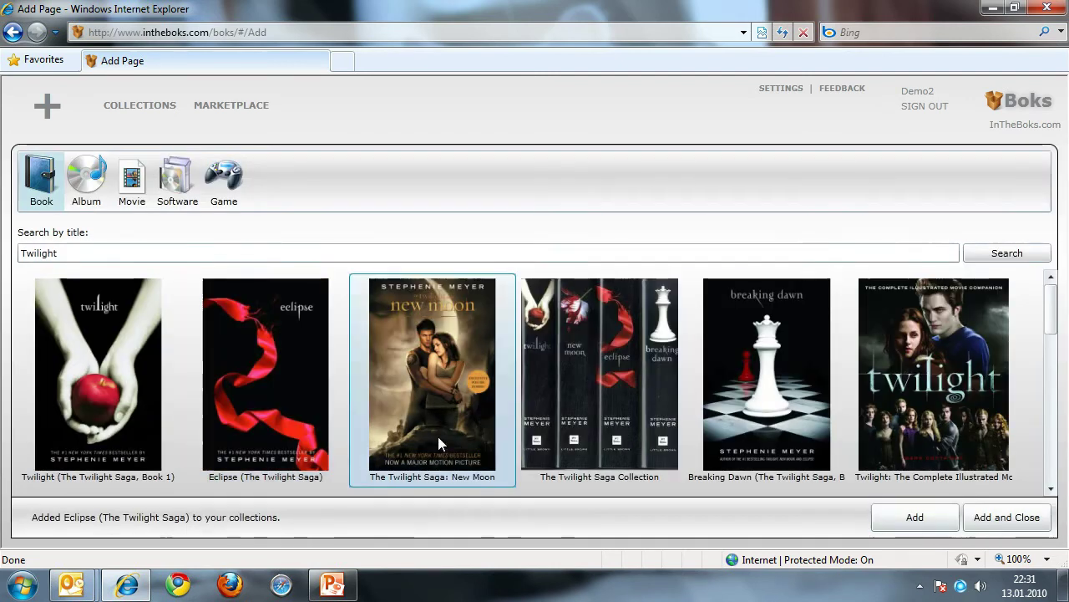
click(894, 522)
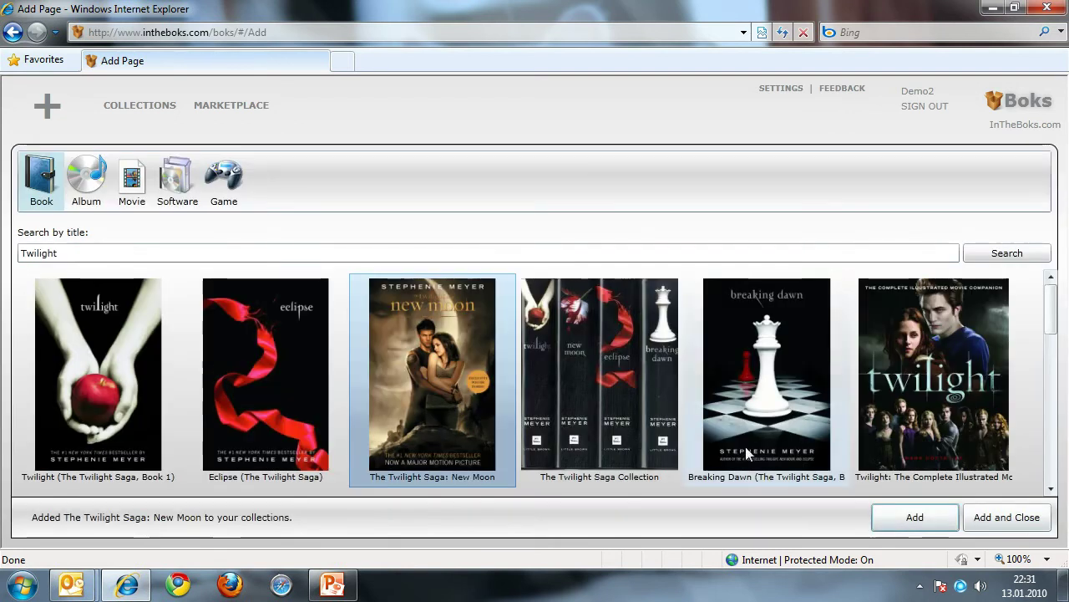
click(742, 443)
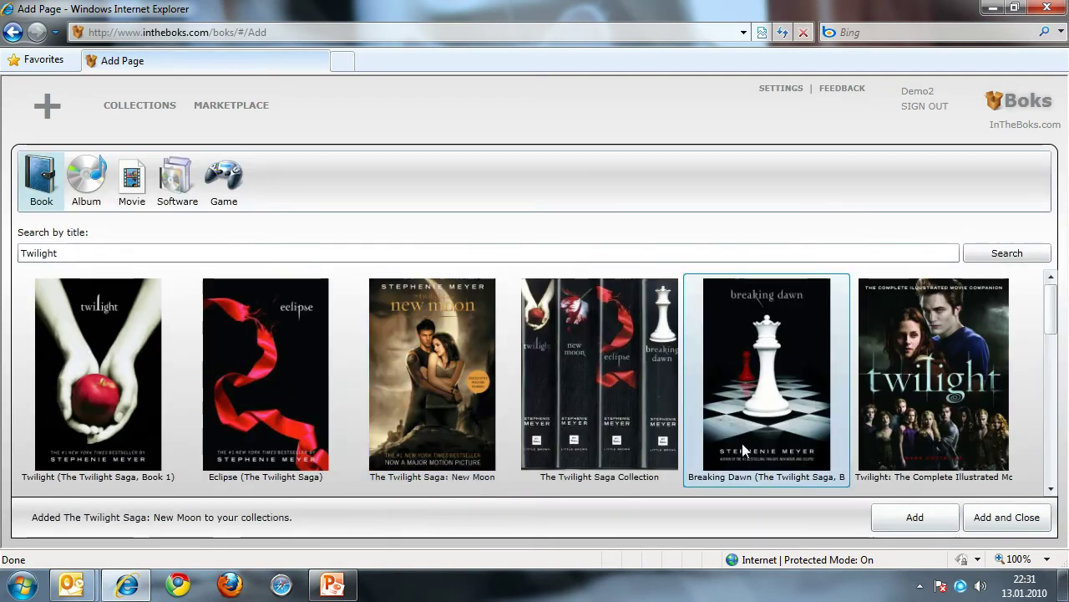
click(986, 522)
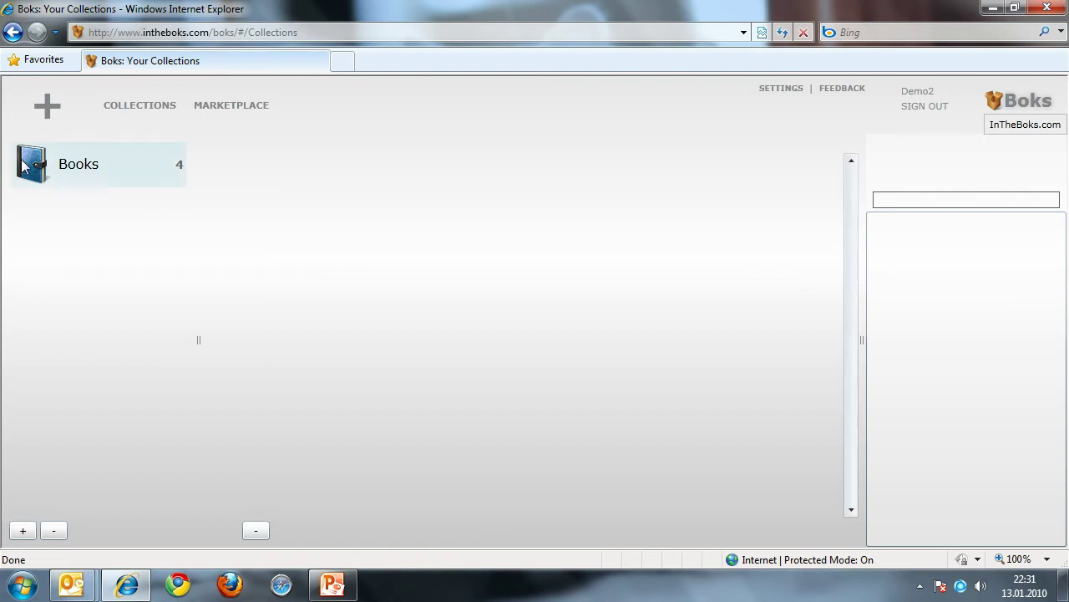
click(85, 176)
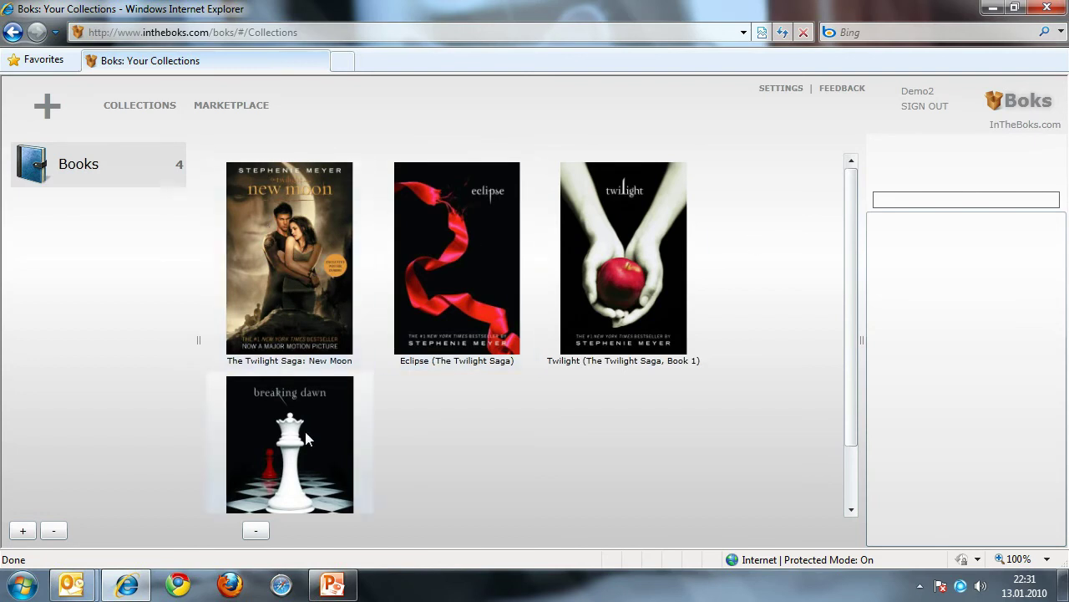
click(325, 260)
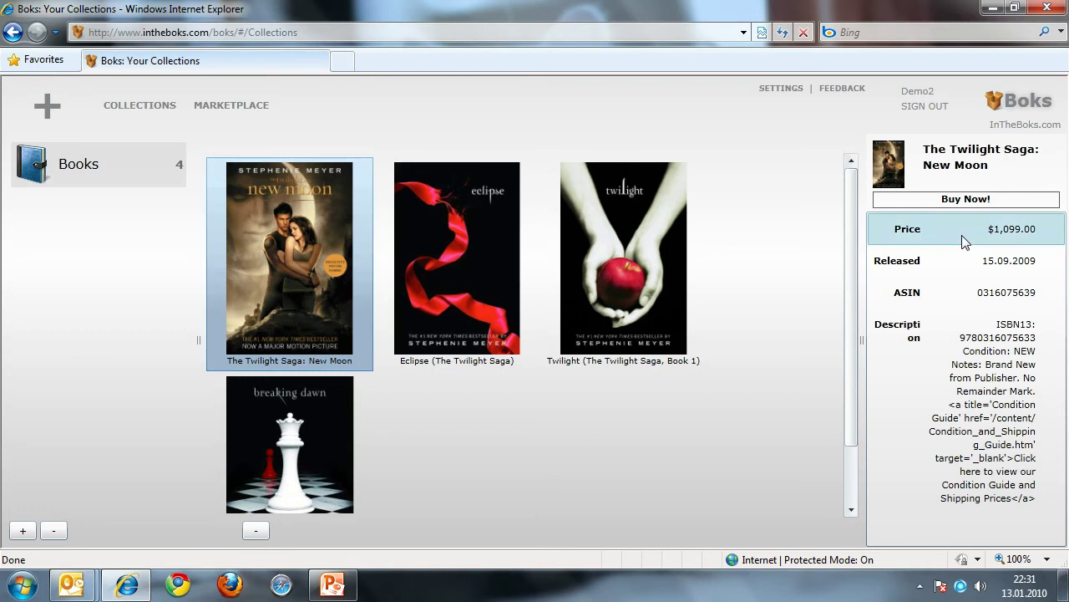
click(957, 269)
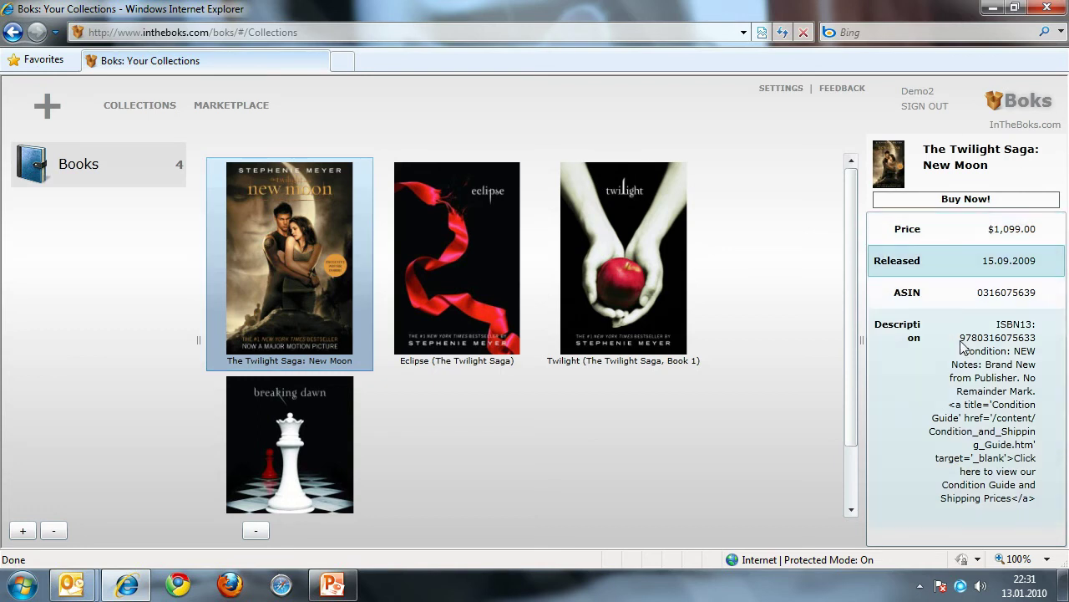
click(958, 312)
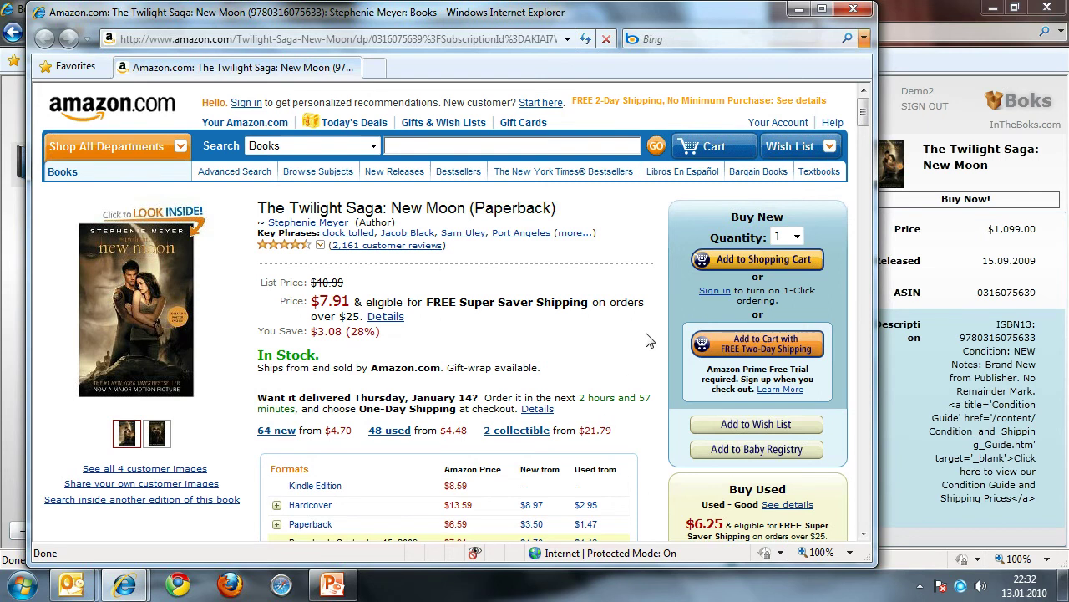
Step: Close the Amazon New Moon page and show Eclipse's details in Boks
scroll(647, 333, down, 2)
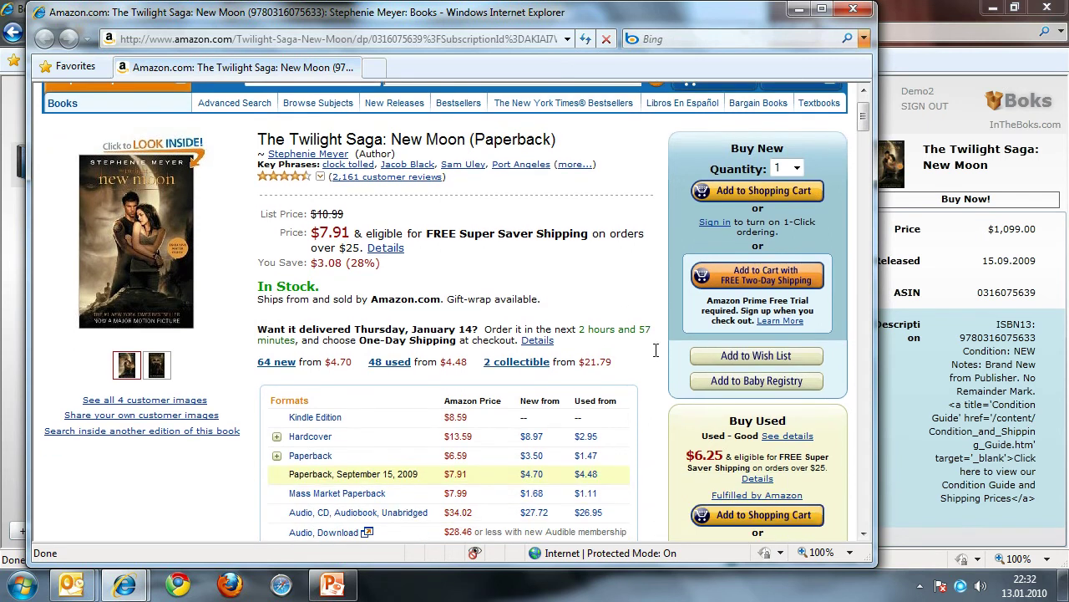
key(ctrl+w)
click(468, 312)
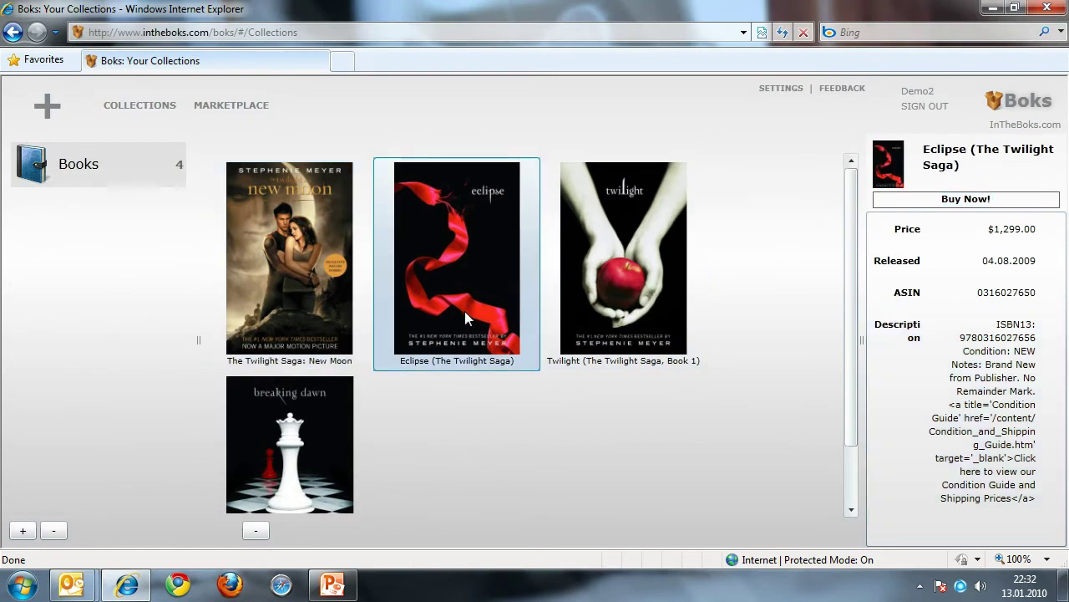
Step: Remove Eclipse from Books, then create and open an empty Game catalog 'My Favorite Games'
click(257, 533)
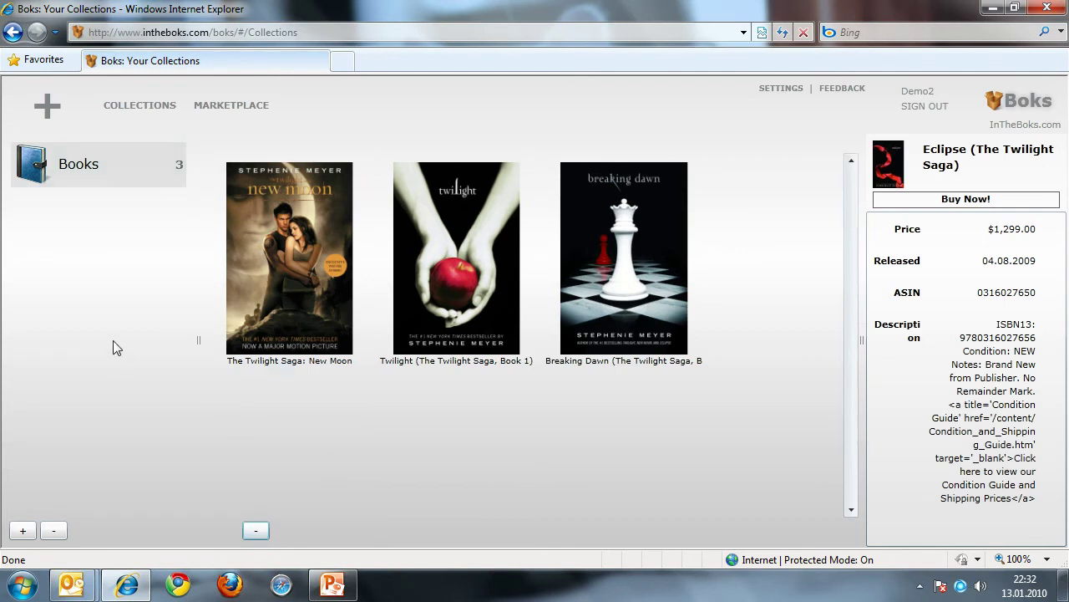
click(24, 533)
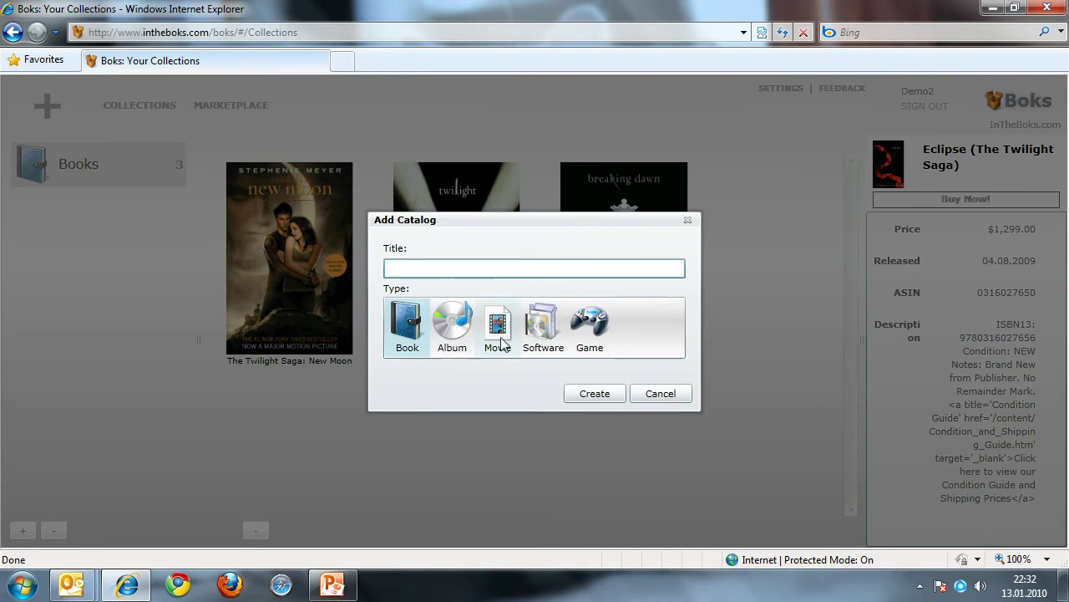
click(589, 327)
click(522, 274)
text(My )
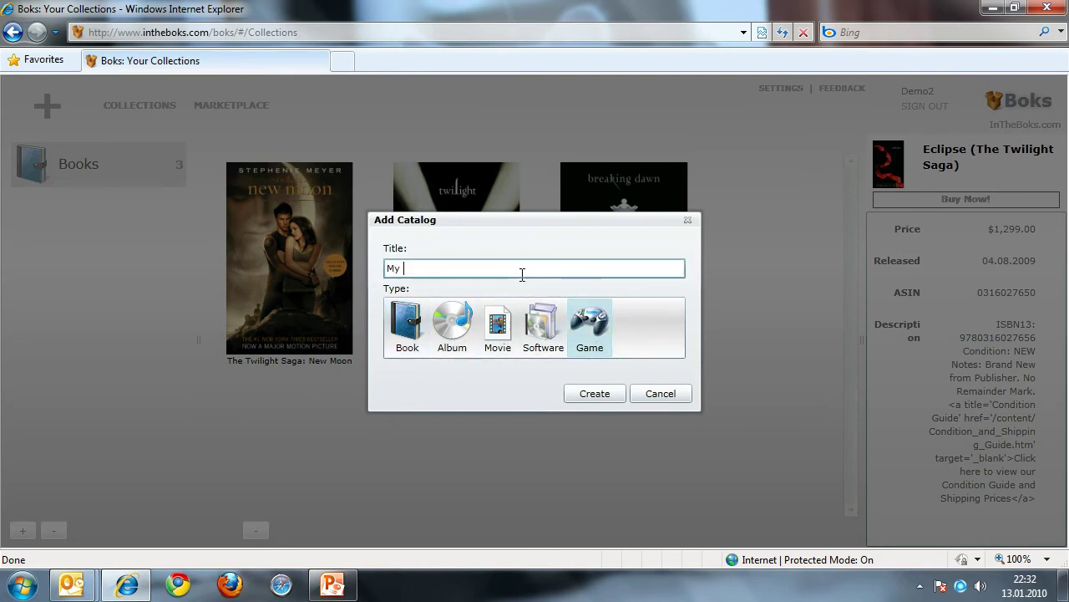
text(Favorite Games)
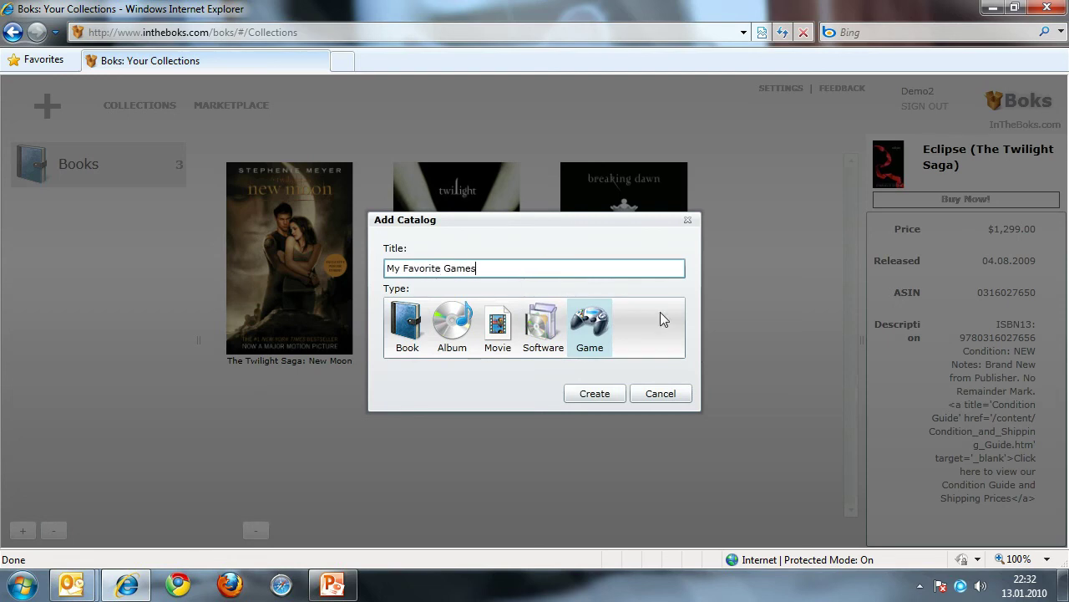
click(608, 392)
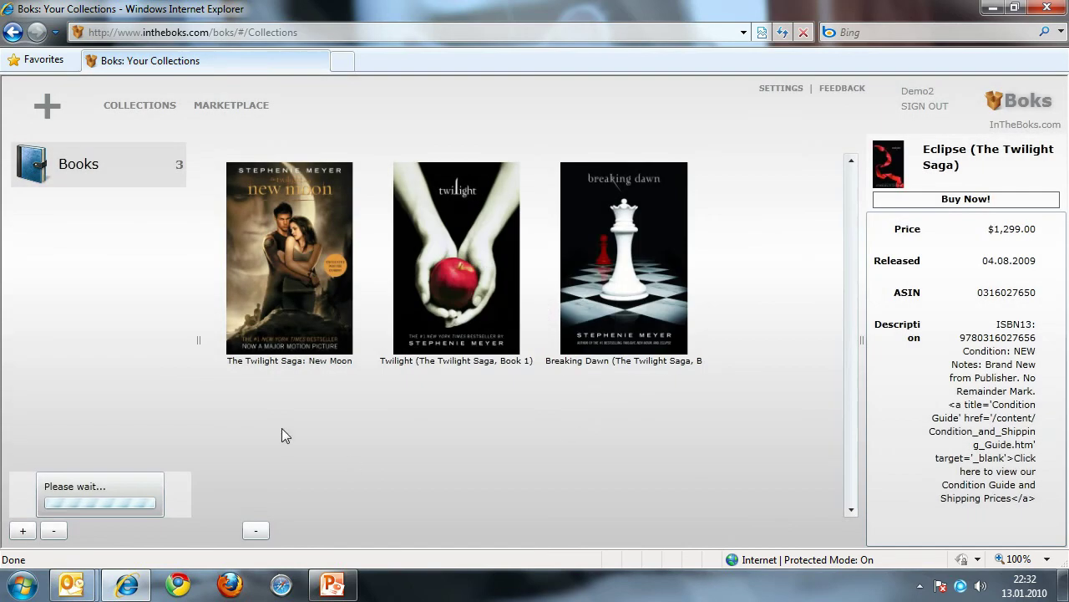
click(87, 211)
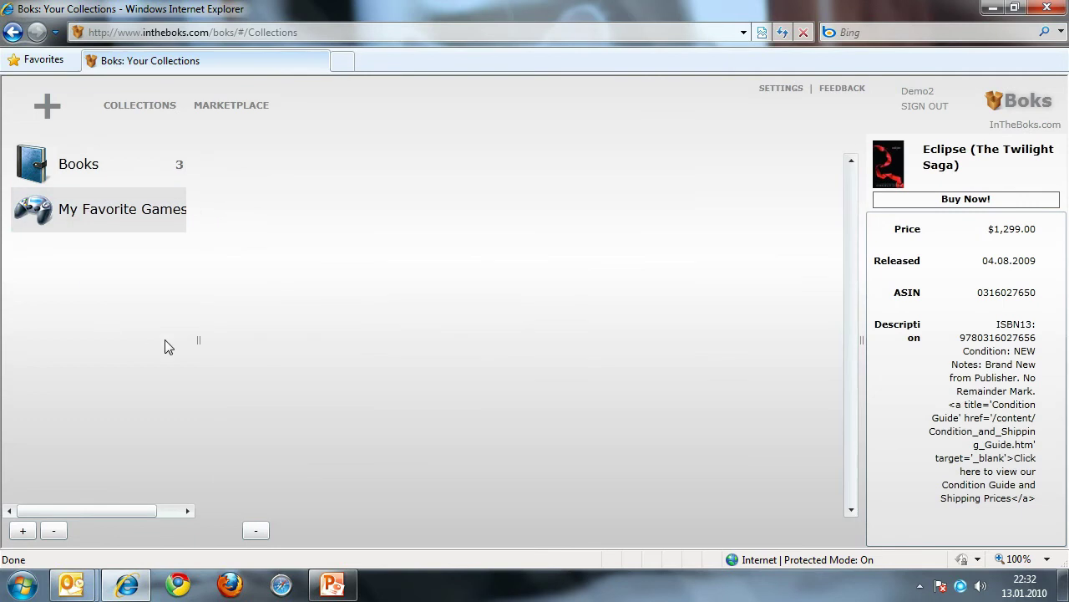
drag(200, 338, 246, 342)
Step: Search the Game category for 'Modern Warfare 2'
click(48, 109)
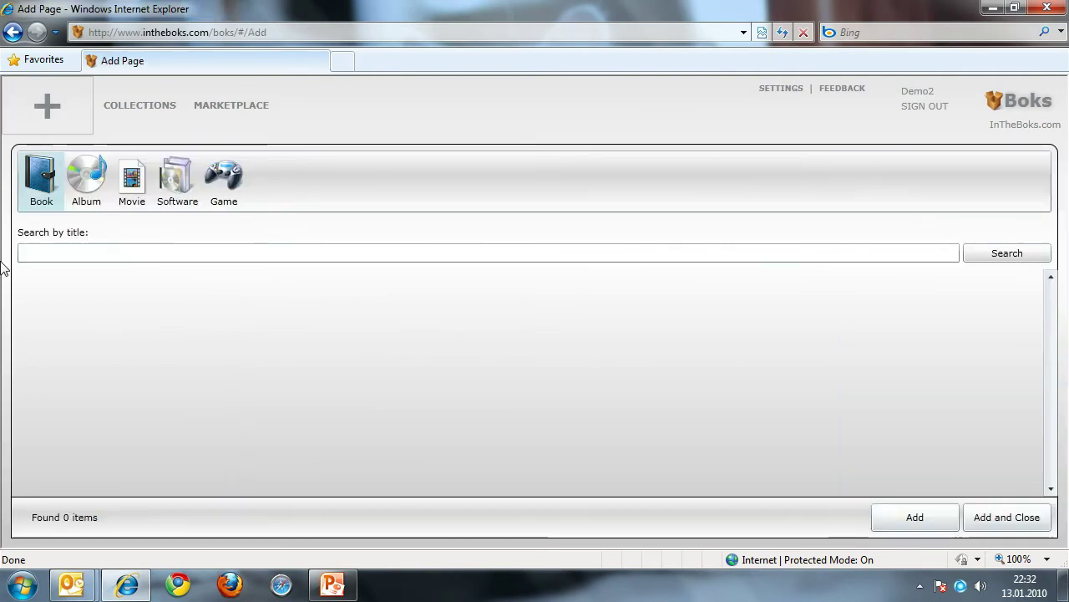
click(219, 192)
click(206, 249)
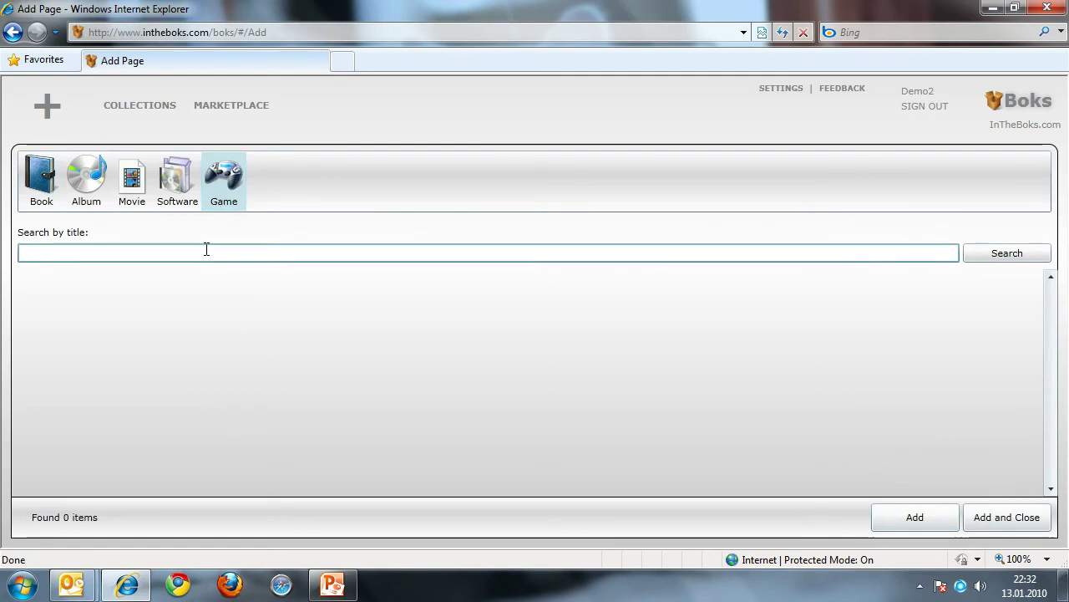
text(Modern Warw)
key(BackSpace)
text(fare 2)
key(Return)
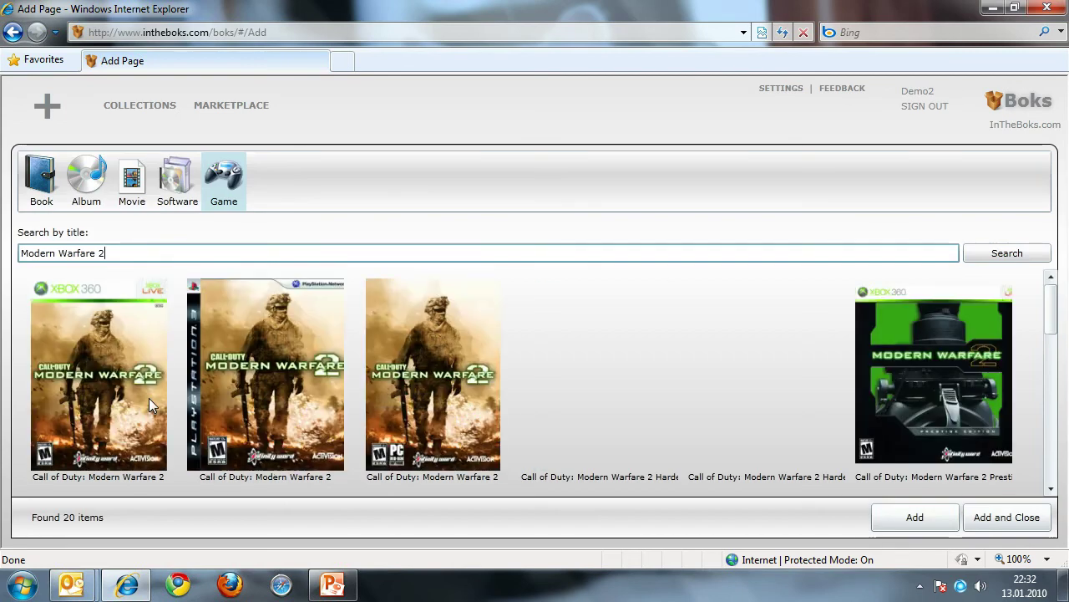
Step: Add Call of Duty: Modern Warfare 2 and its Prestige Edition, then return to Collections
click(115, 386)
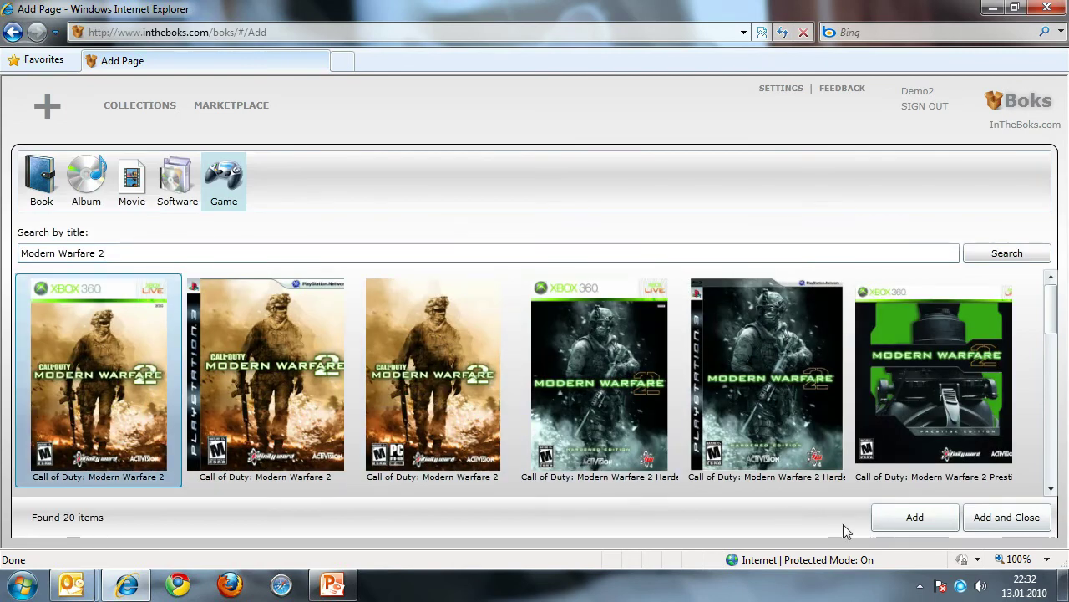
click(926, 524)
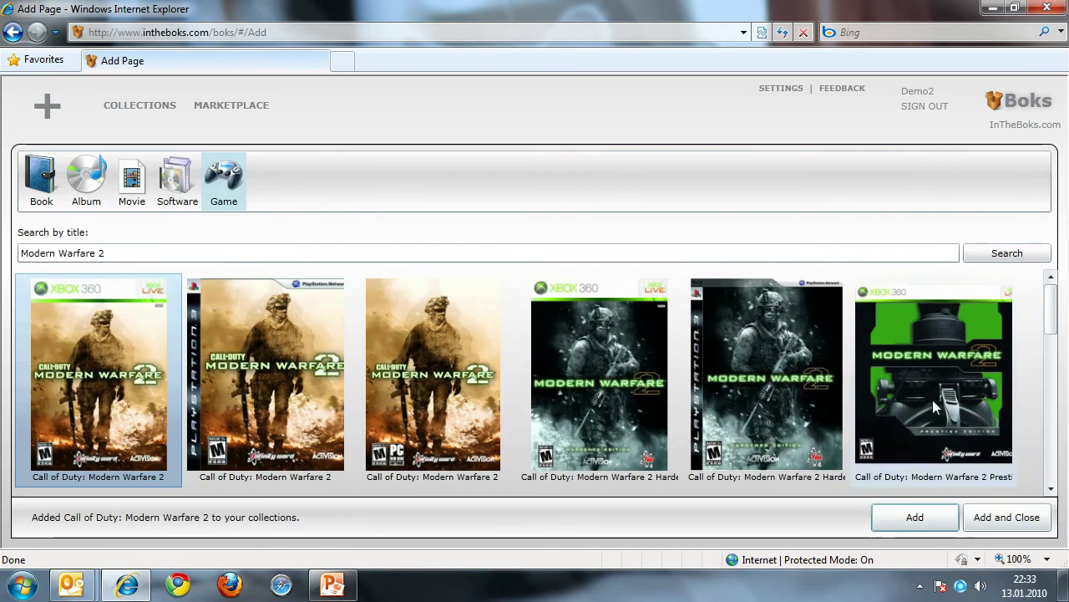
click(933, 407)
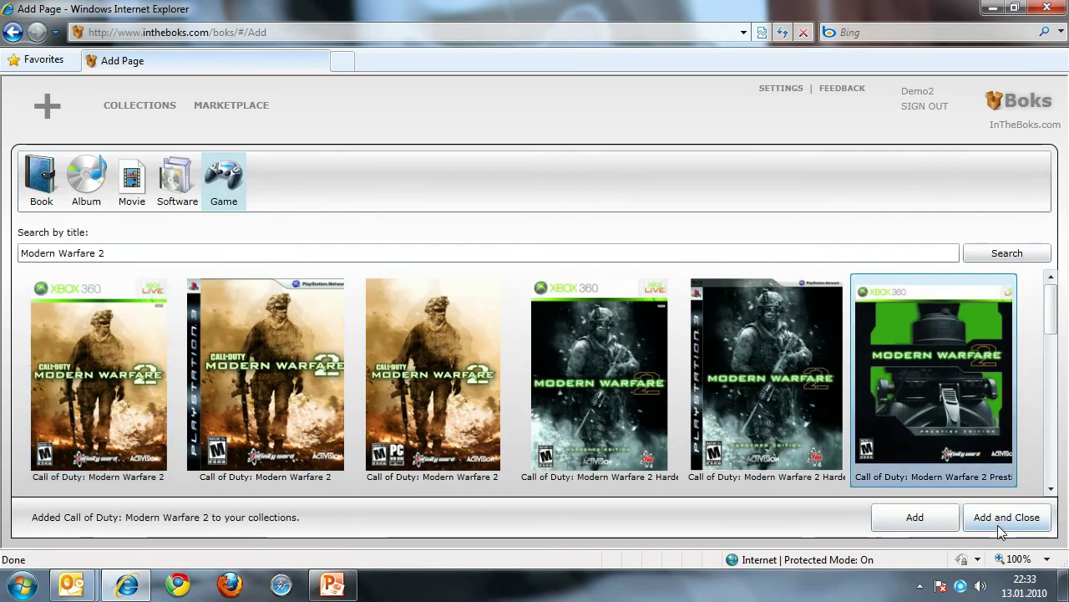
click(914, 523)
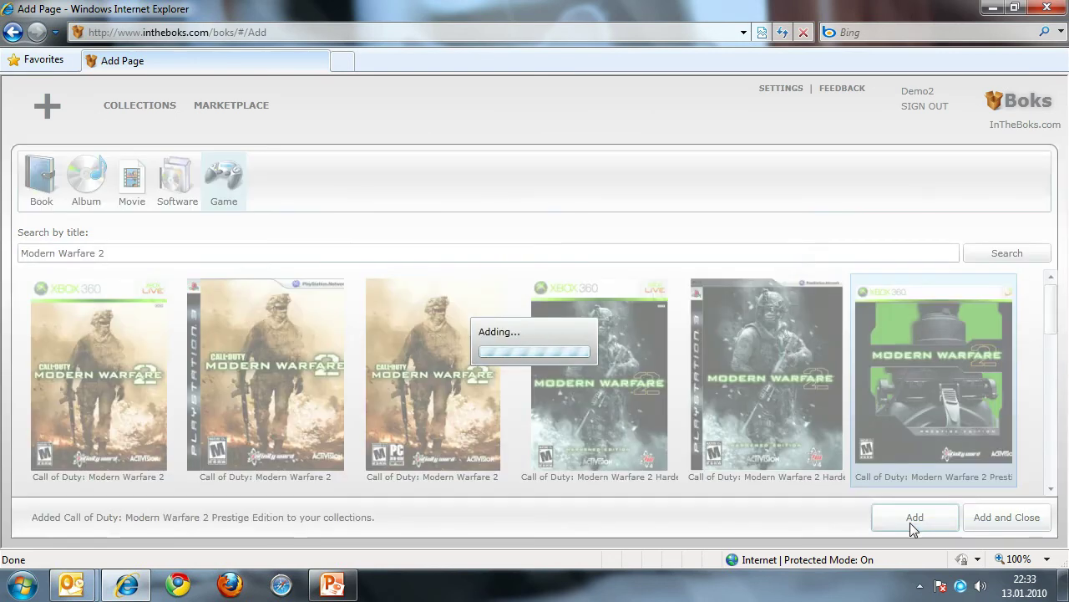
click(134, 107)
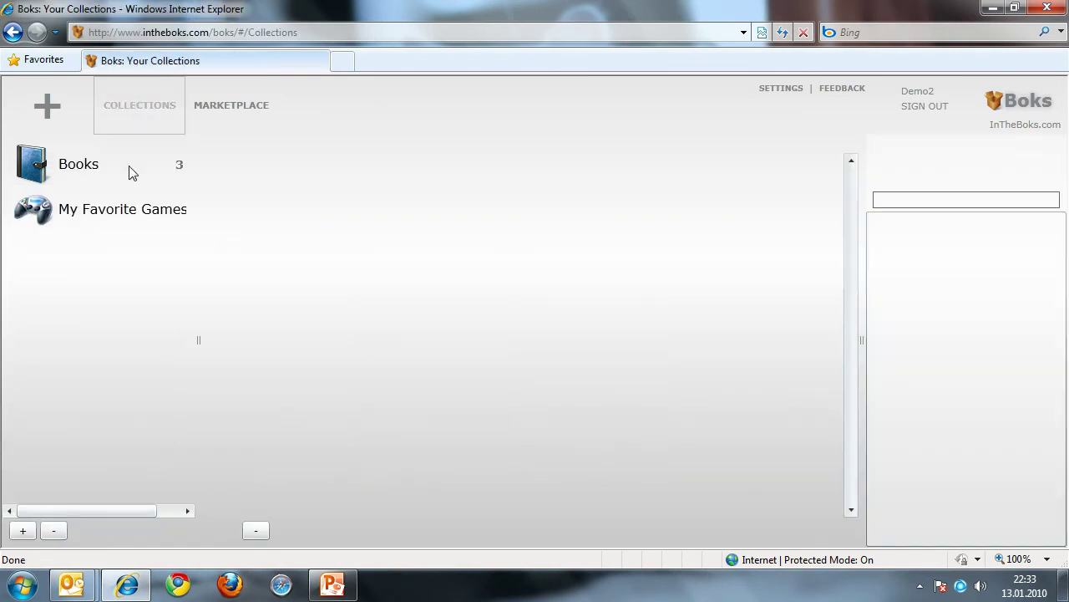
Step: Check both Modern Warfare 2 games' details in My Favorite Games, then return to the Add page
drag(199, 242, 235, 243)
click(106, 215)
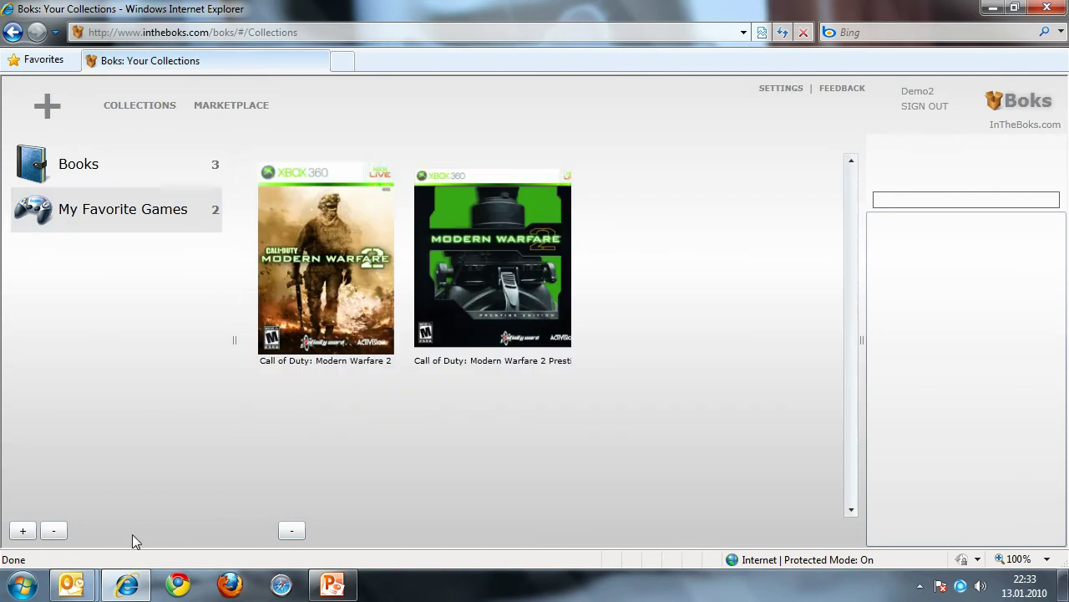
click(555, 280)
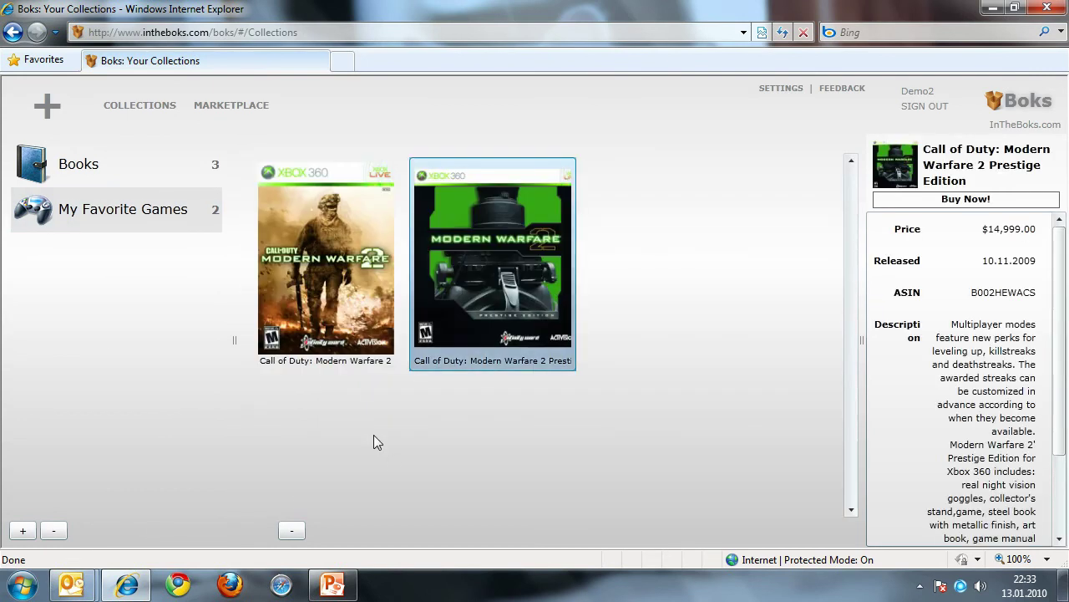
click(344, 309)
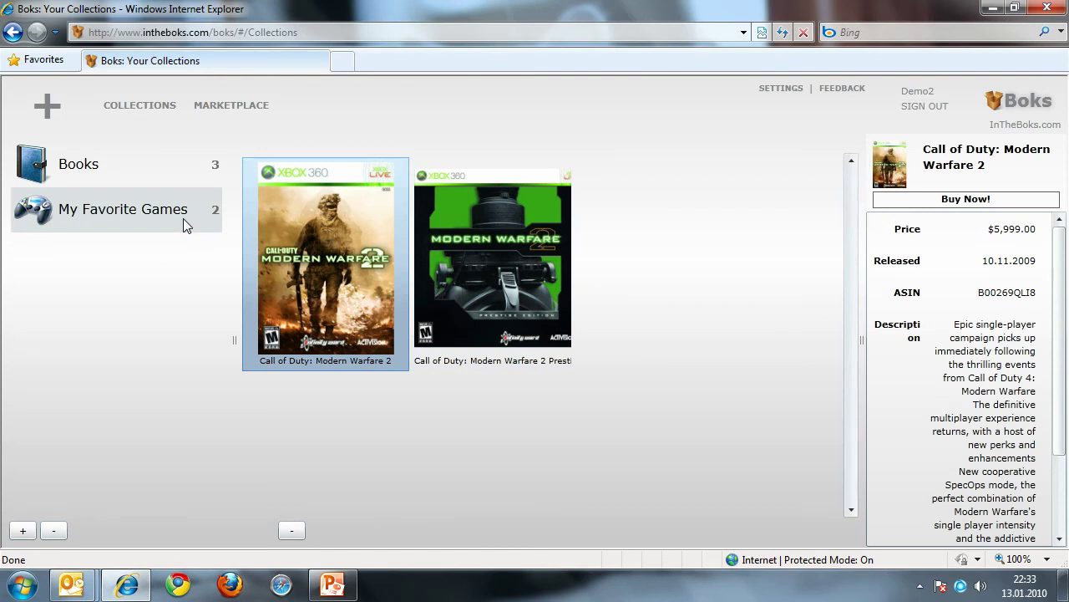
click(51, 109)
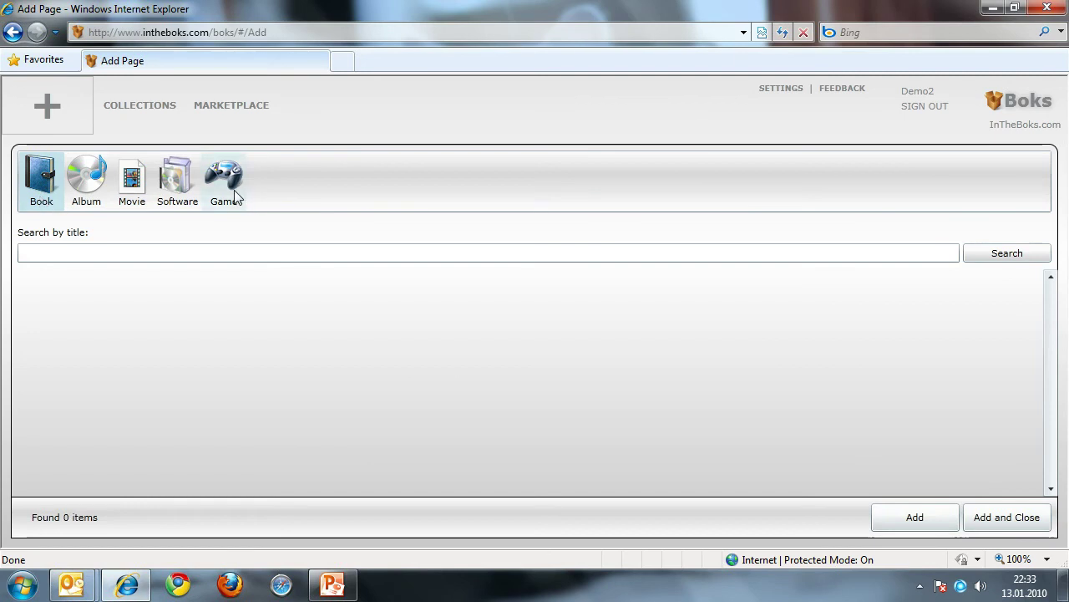
Step: Browse the Software, Movie and Album categories, then go to Settings
click(177, 180)
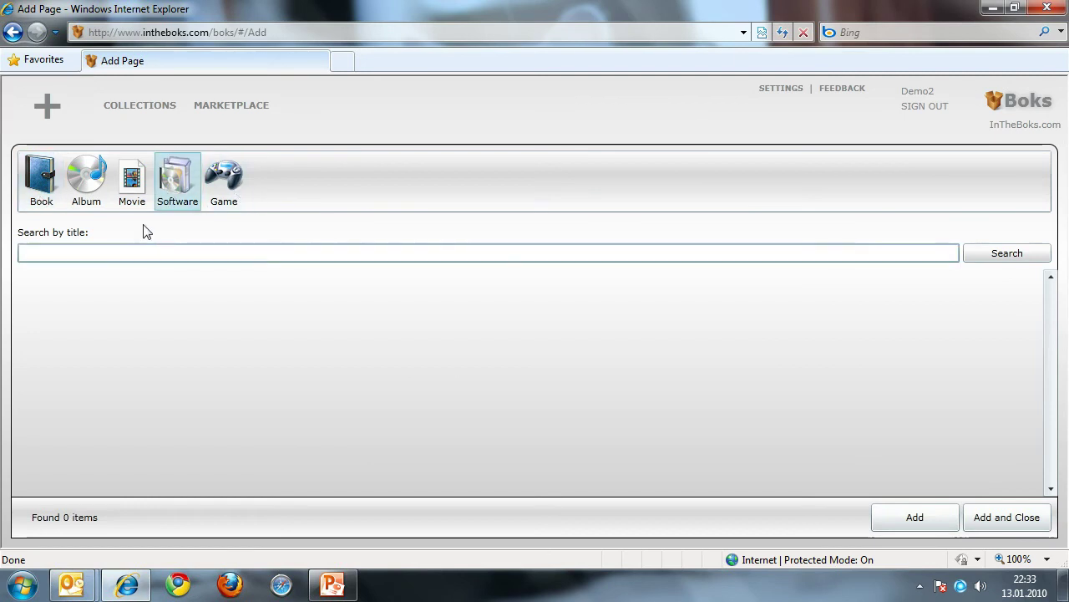
click(131, 179)
click(78, 182)
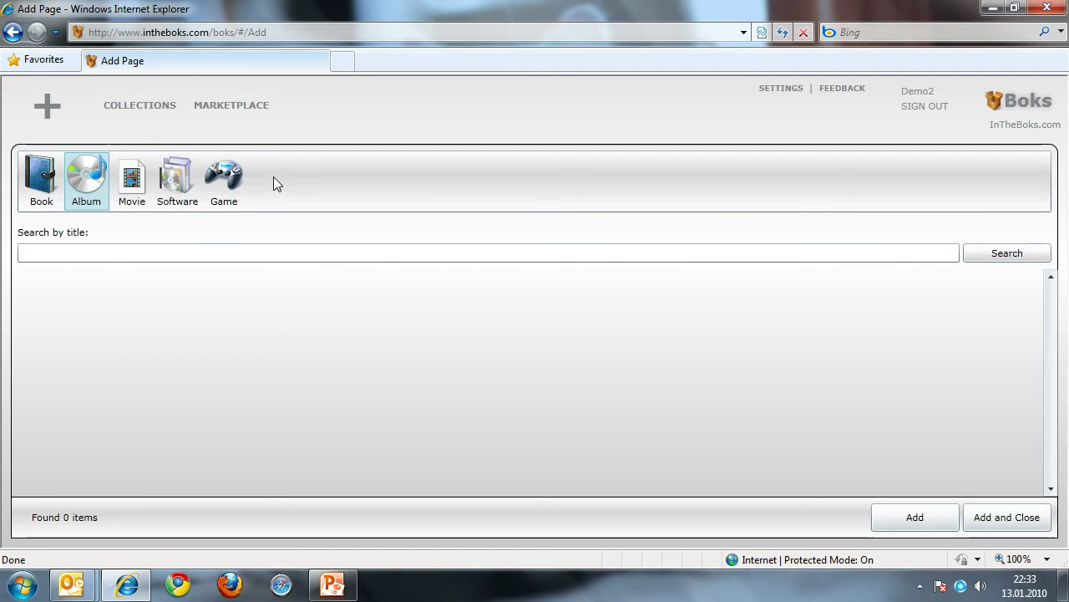
click(785, 92)
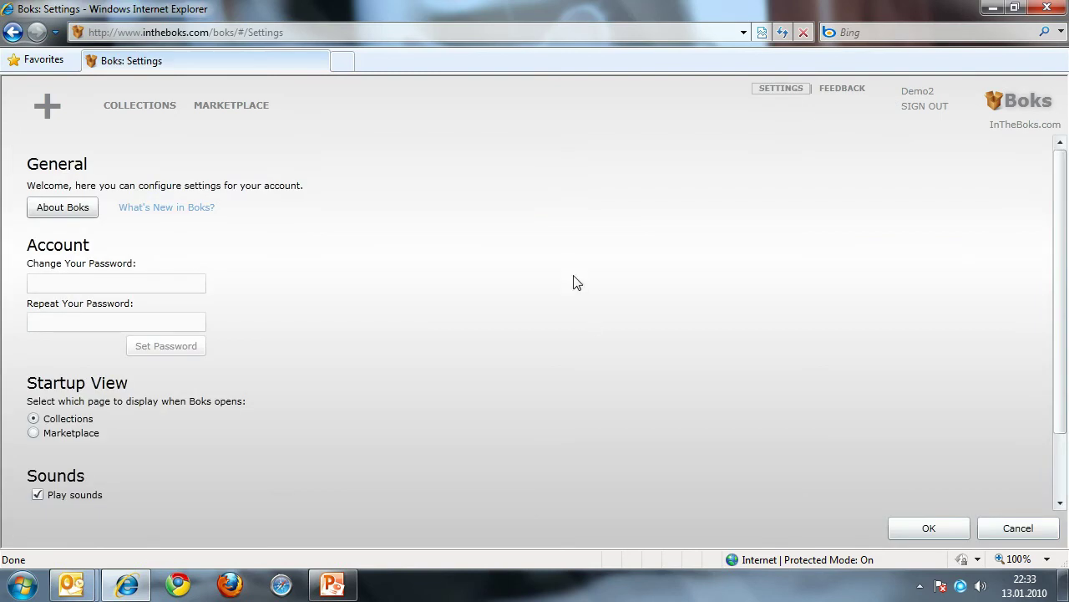
Step: View and dismiss the Boks service information on the Settings page
click(64, 208)
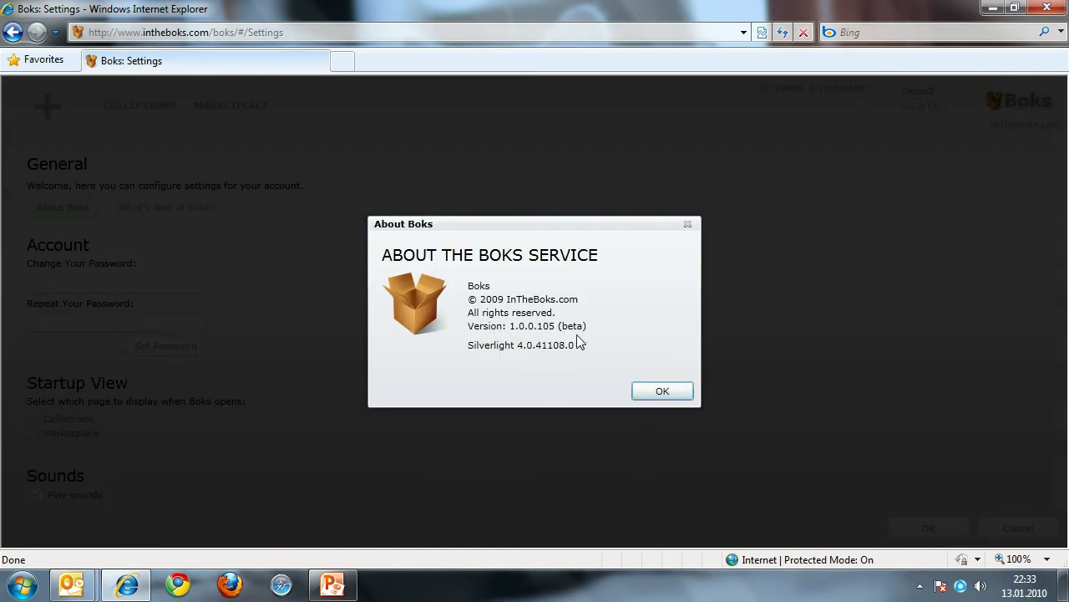
click(661, 392)
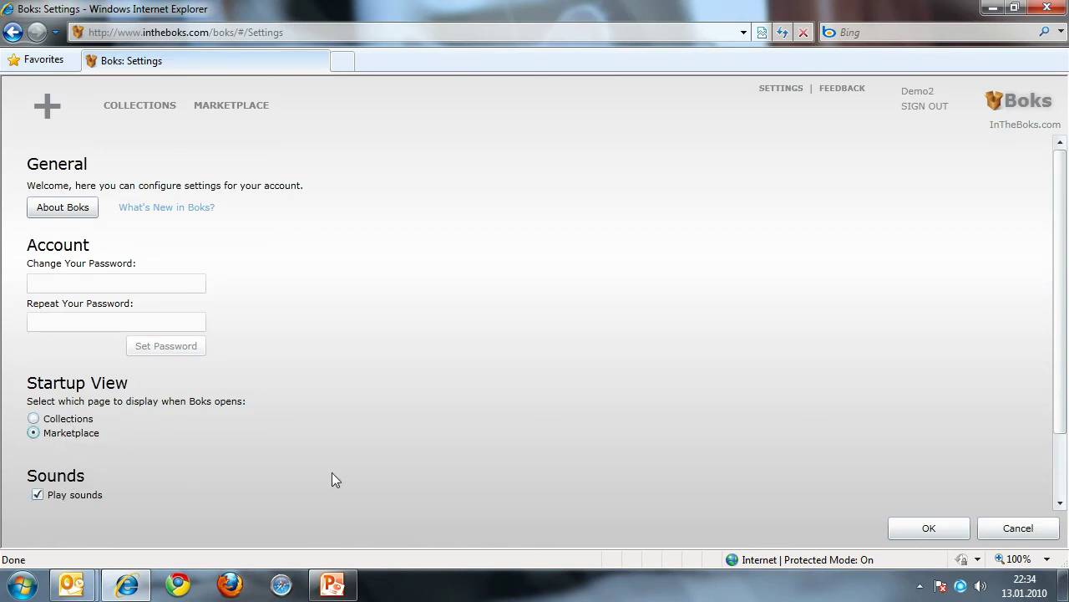
Step: Turn off Play sounds, save Flowers as the background, and return to Your Collections
drag(1049, 425, 1049, 484)
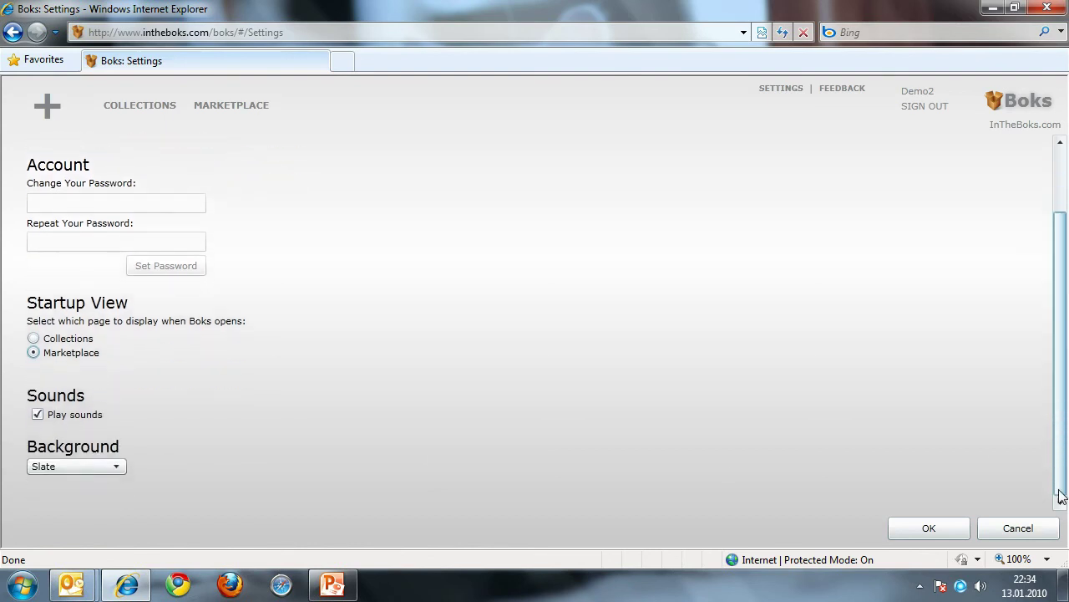
click(68, 417)
click(56, 418)
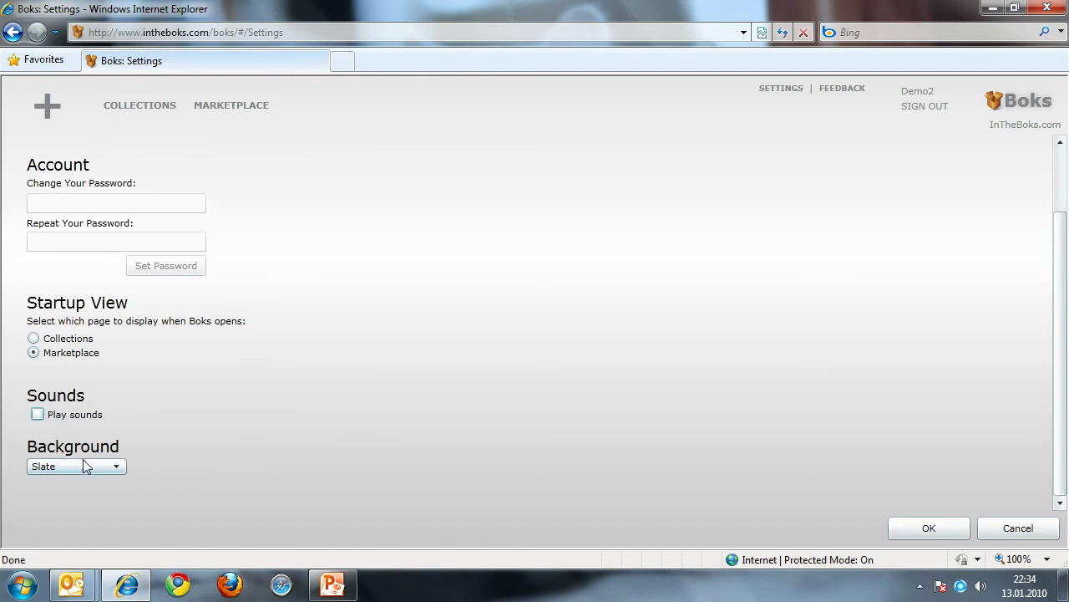
click(86, 464)
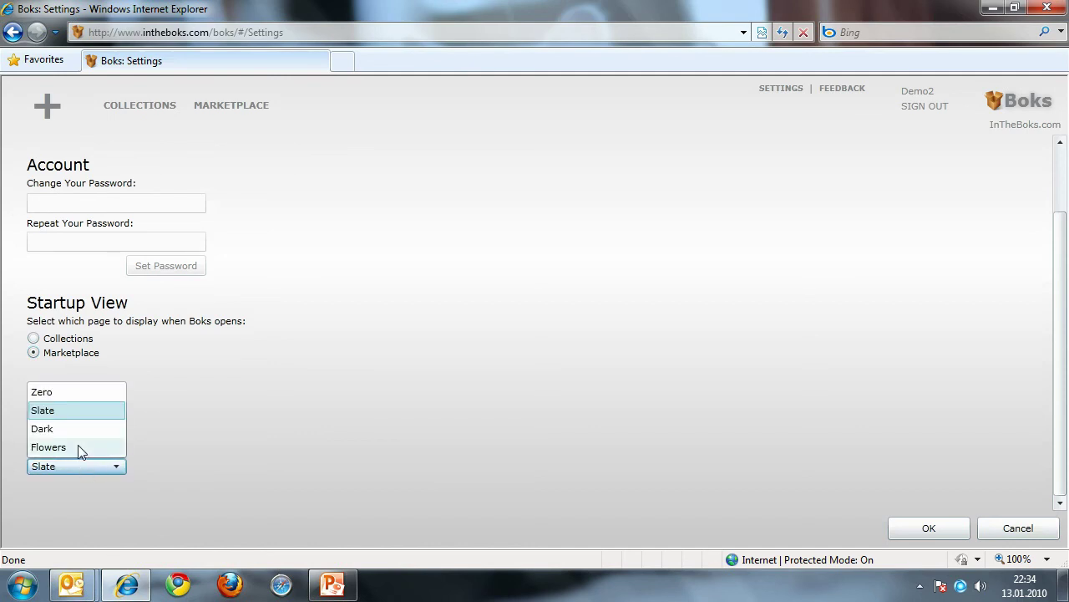
click(81, 449)
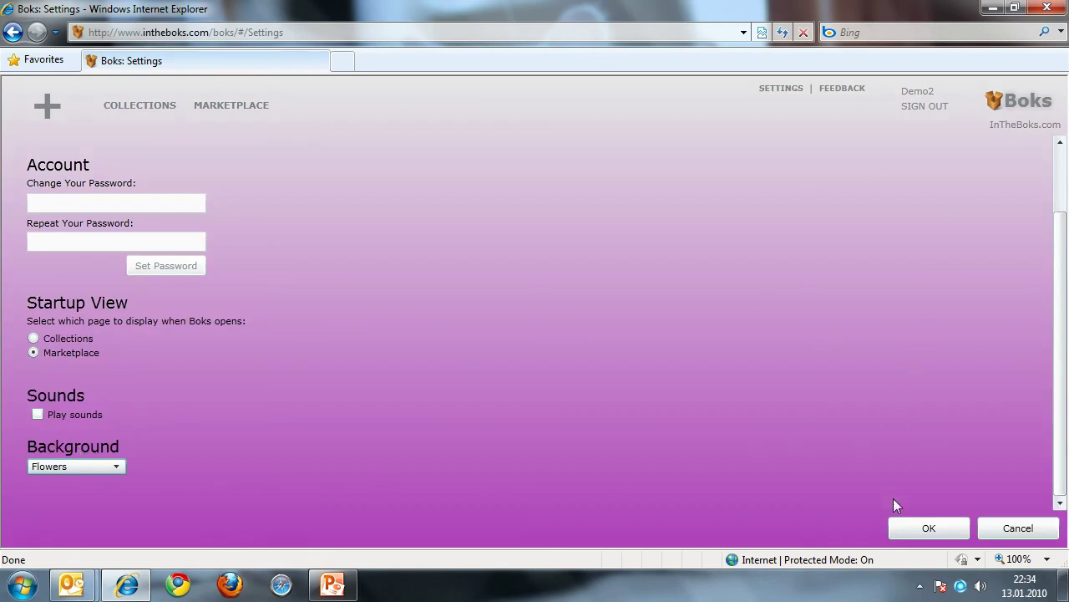
click(925, 528)
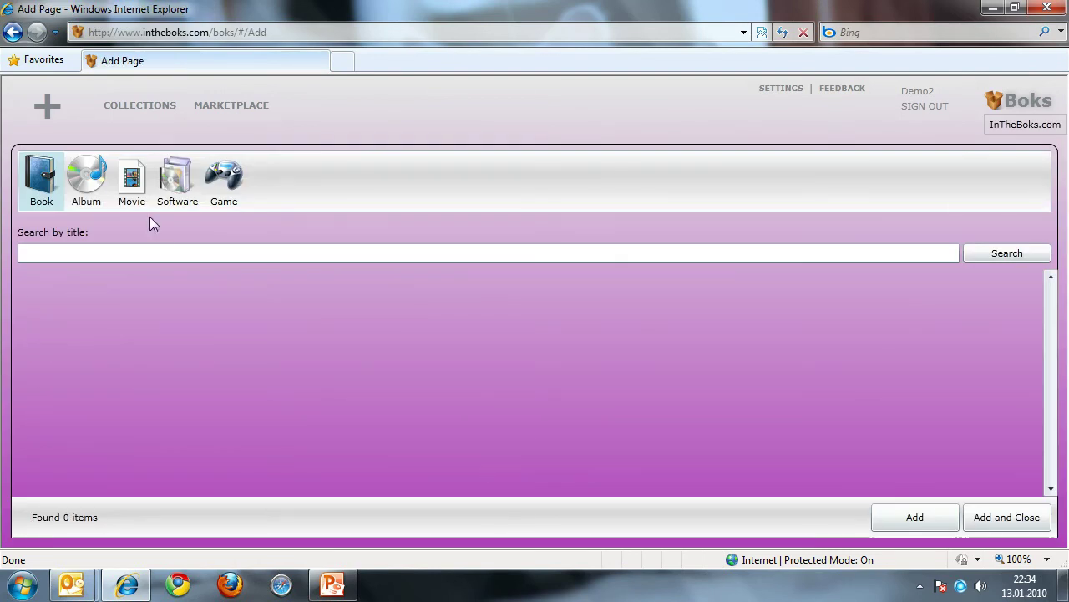
click(160, 124)
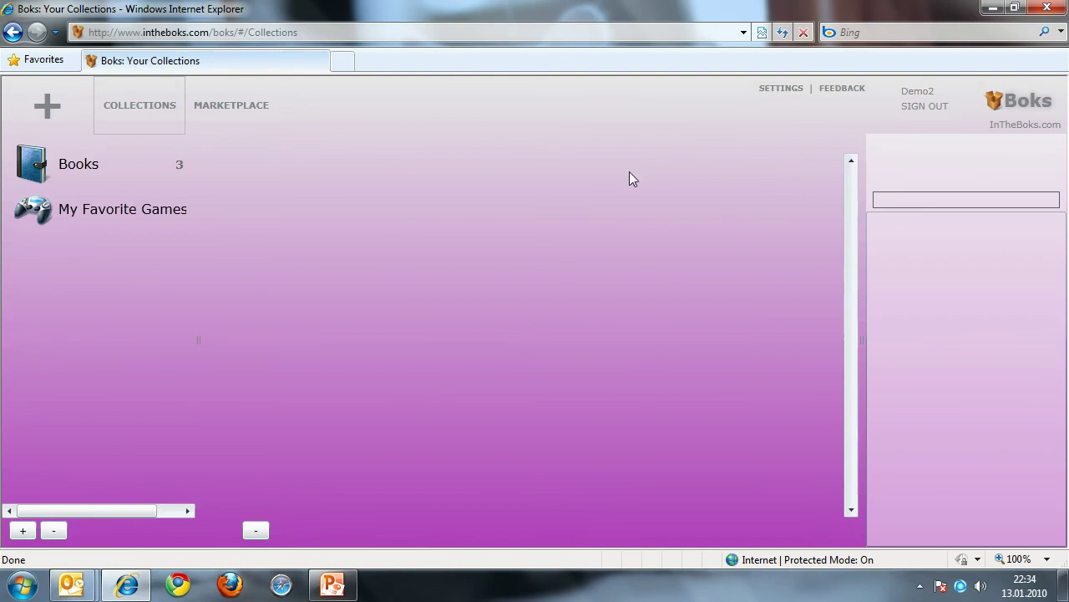
Step: Install Boks onto this computer with both Start menu and Desktop shortcuts
right_click(444, 220)
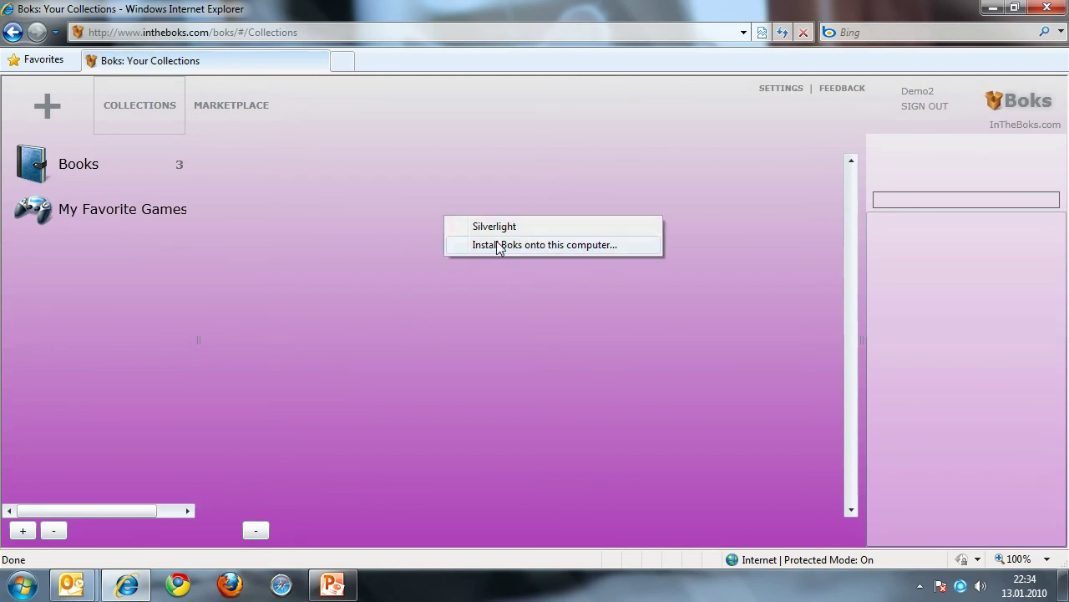
click(590, 246)
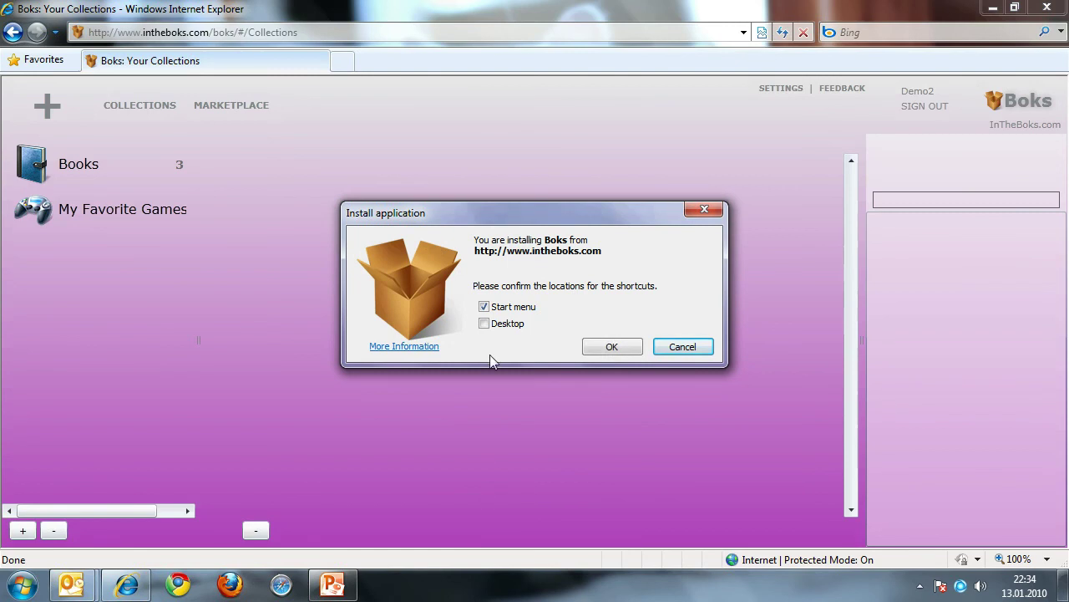
click(485, 324)
click(612, 347)
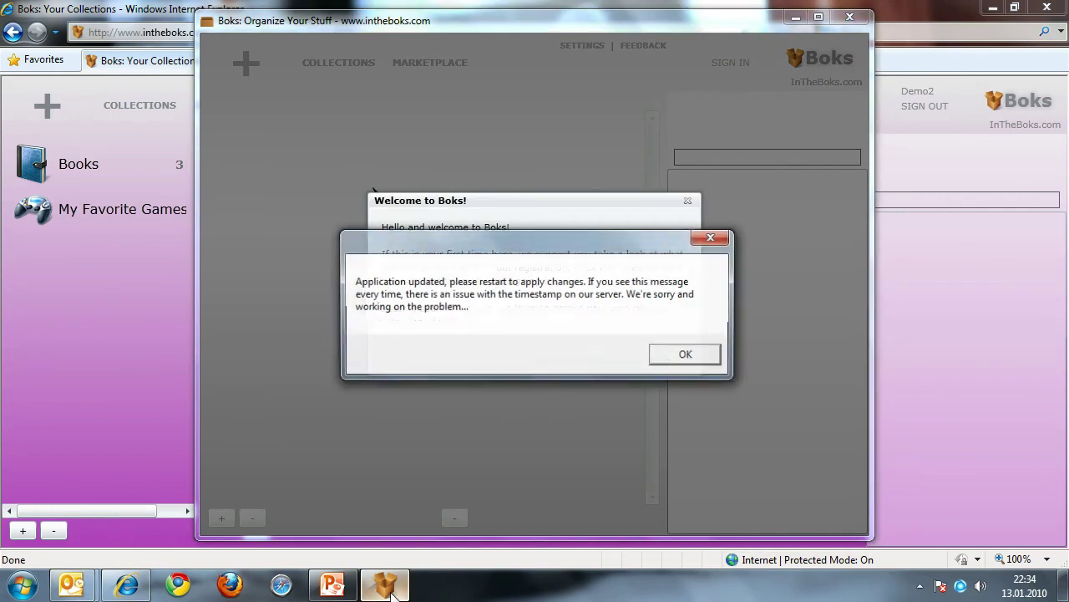
click(685, 354)
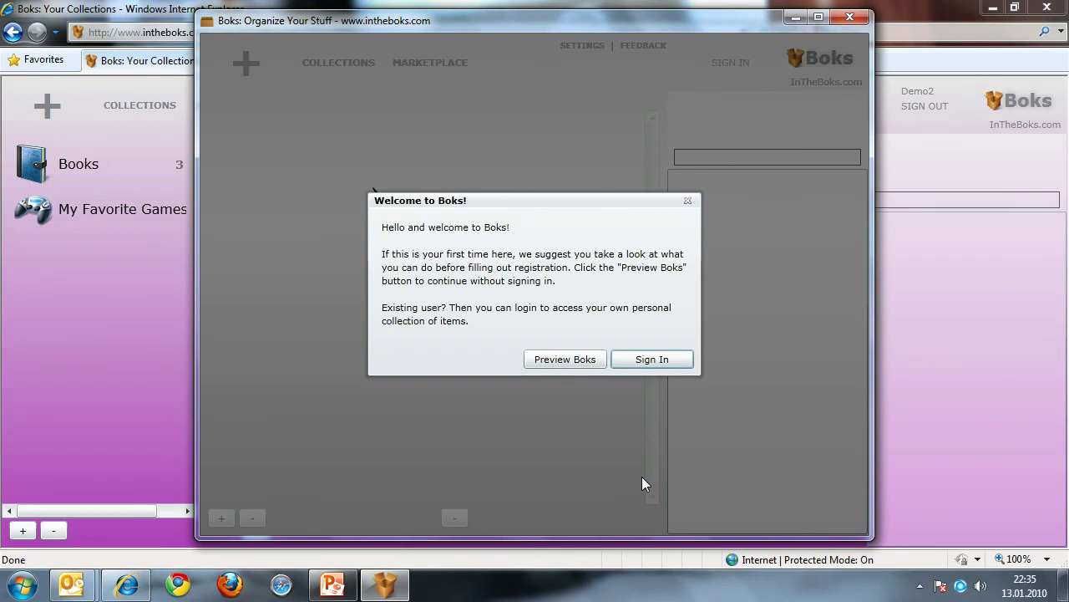
Step: Close Internet Explorer, maximize the Boks app, and preview the default catalogs without signing in
click(956, 363)
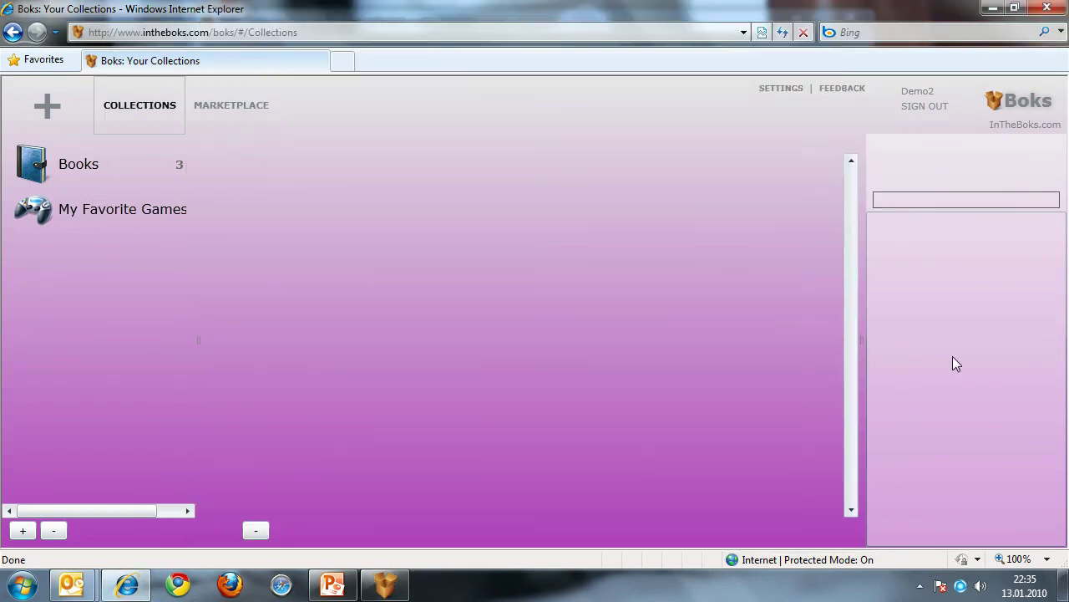
click(1061, 7)
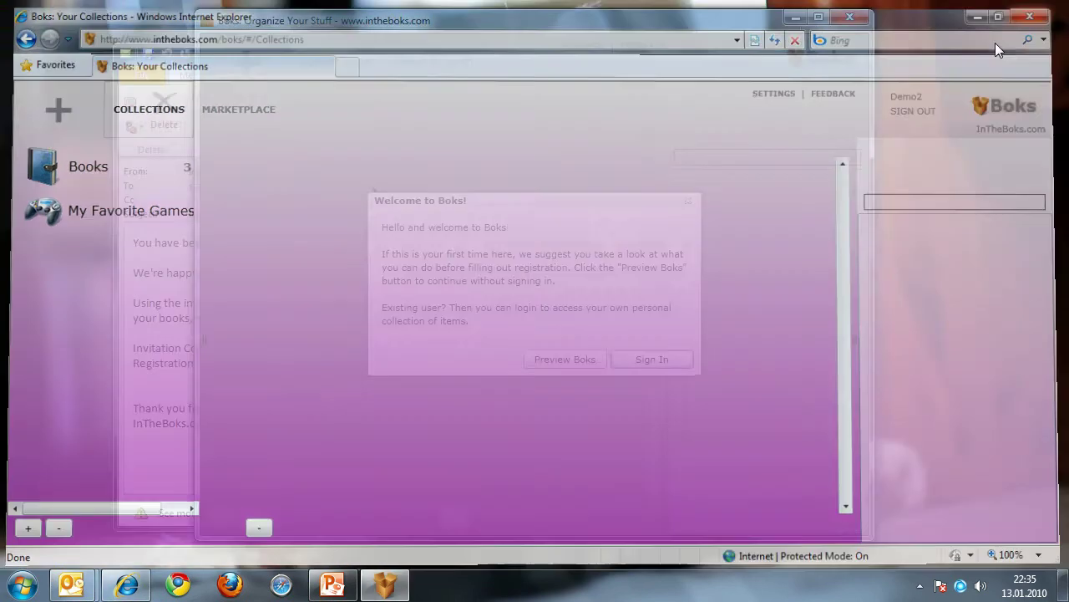
double_click(490, 19)
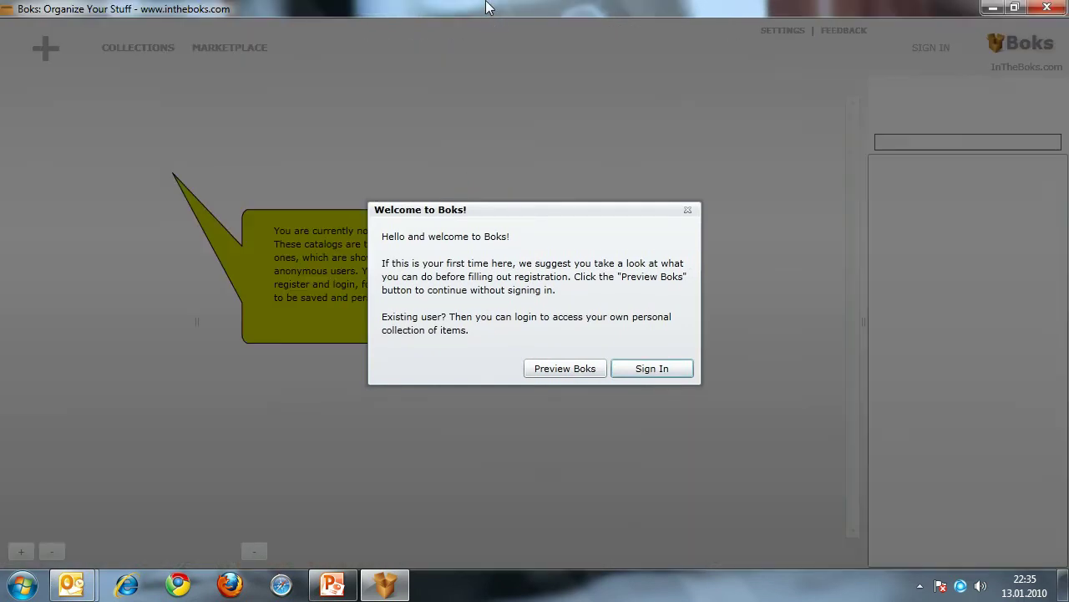
drag(509, 210, 483, 202)
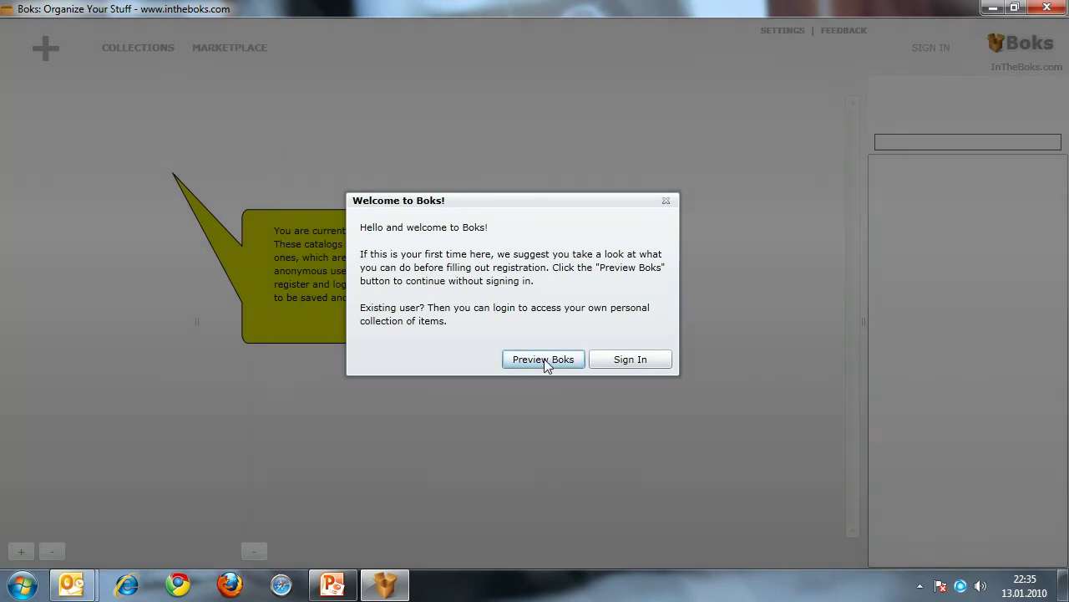
click(544, 360)
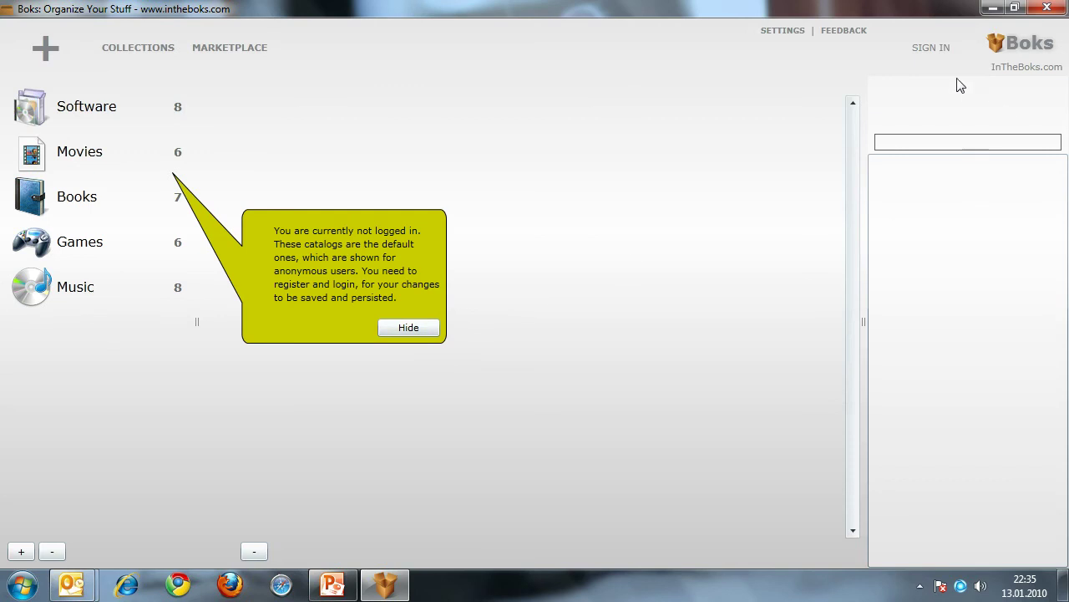
Step: Sign in to Boks with the demo account's username and password
click(950, 50)
click(499, 267)
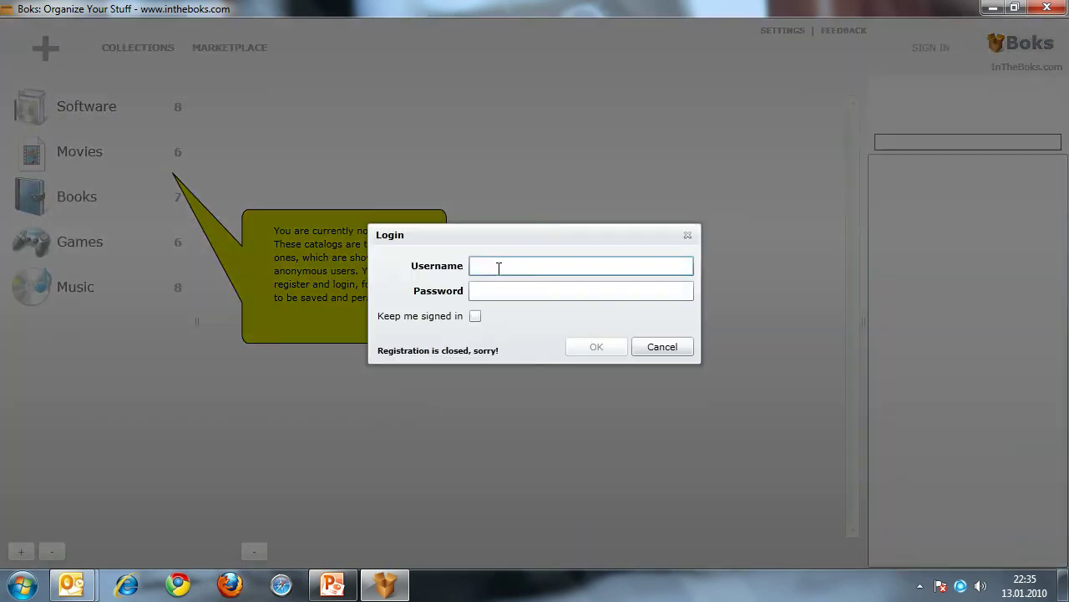
text(Demo2)
key(Tab)
text(*********)
key(Return)
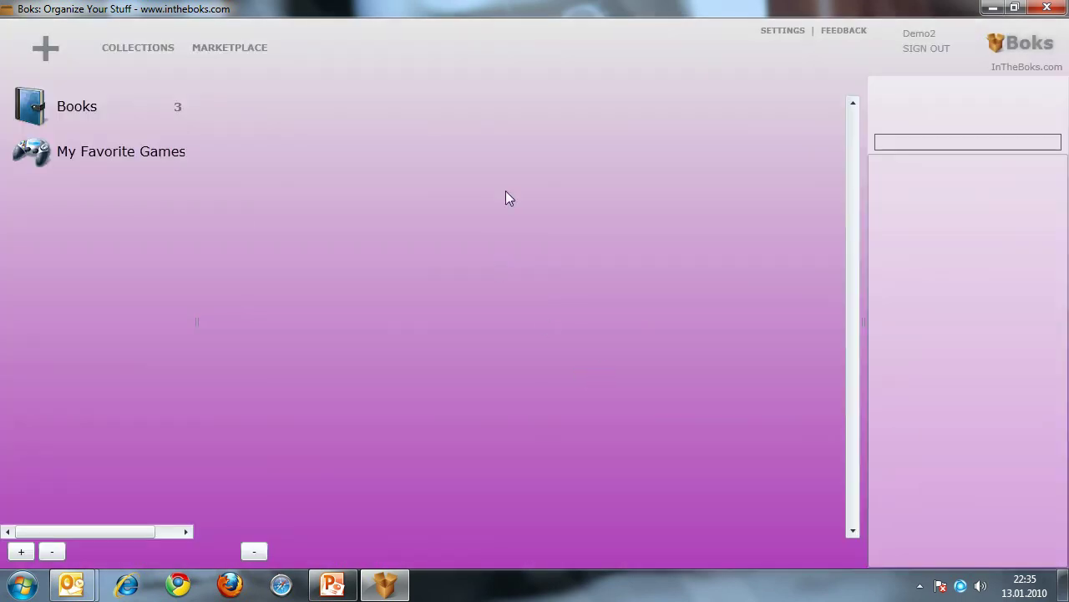
Step: Widen the collection list and view the two Modern Warfare 2 games in My Favorite Games
drag(197, 265, 239, 267)
click(106, 151)
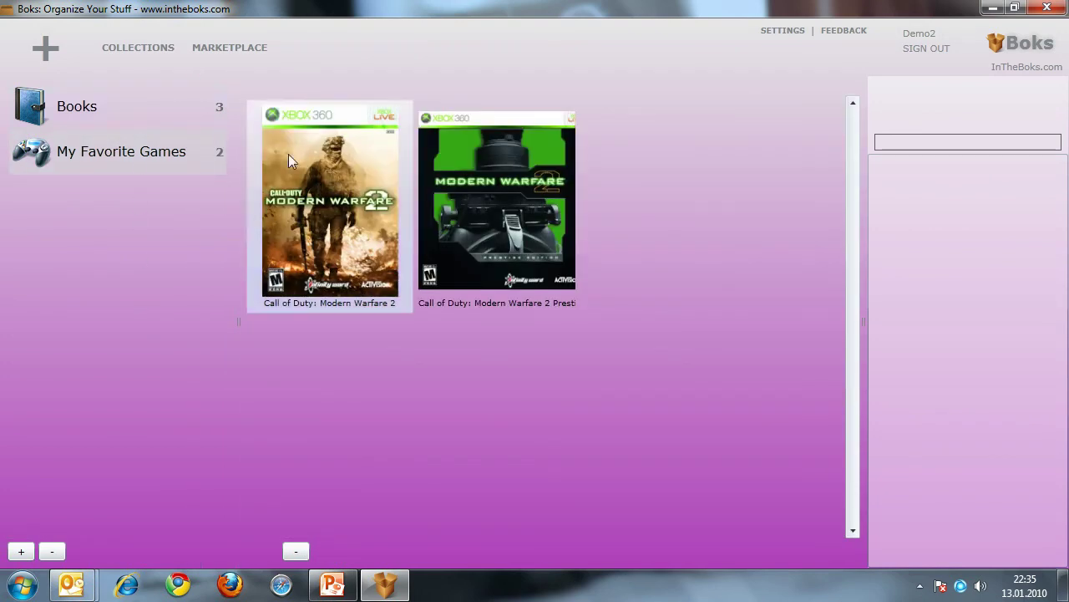
click(139, 113)
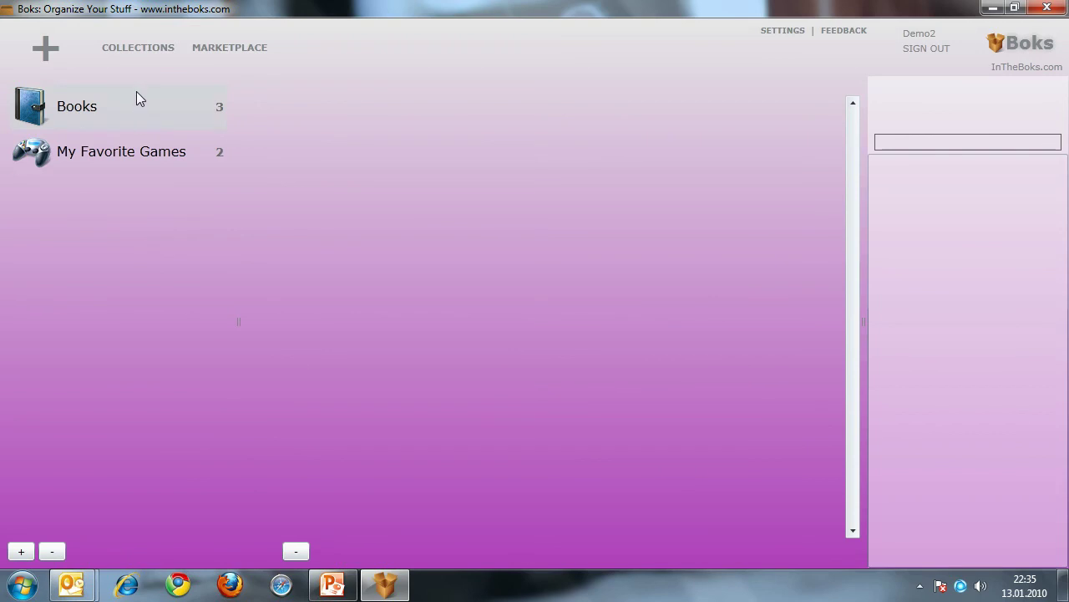
click(138, 156)
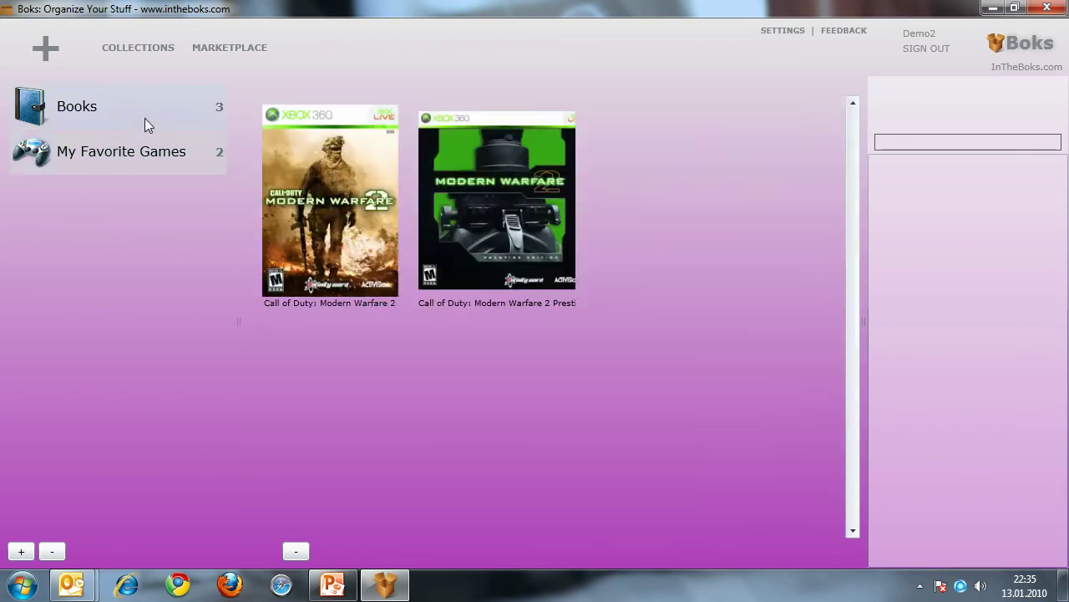
click(145, 124)
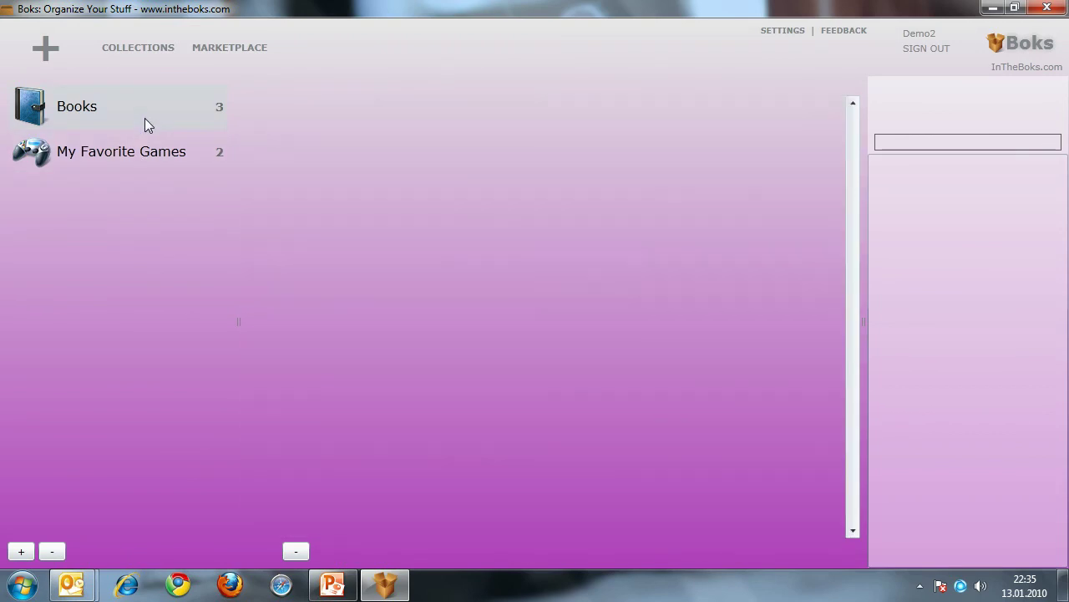
click(142, 153)
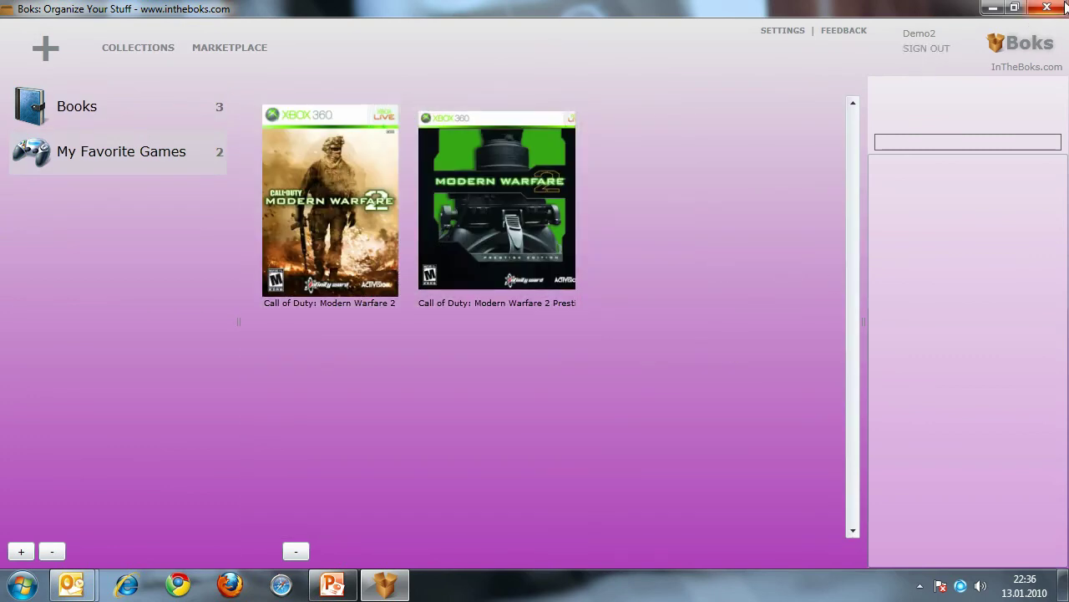
Step: Close the Boks desktop app and minimize the Outlook invitation e-mail
click(1056, 8)
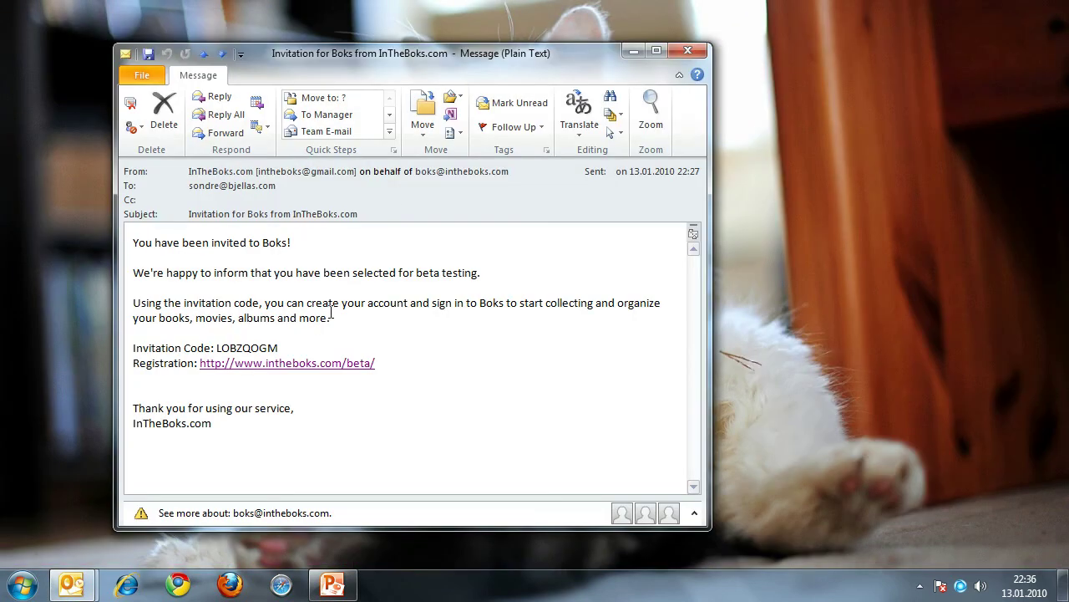
click(633, 53)
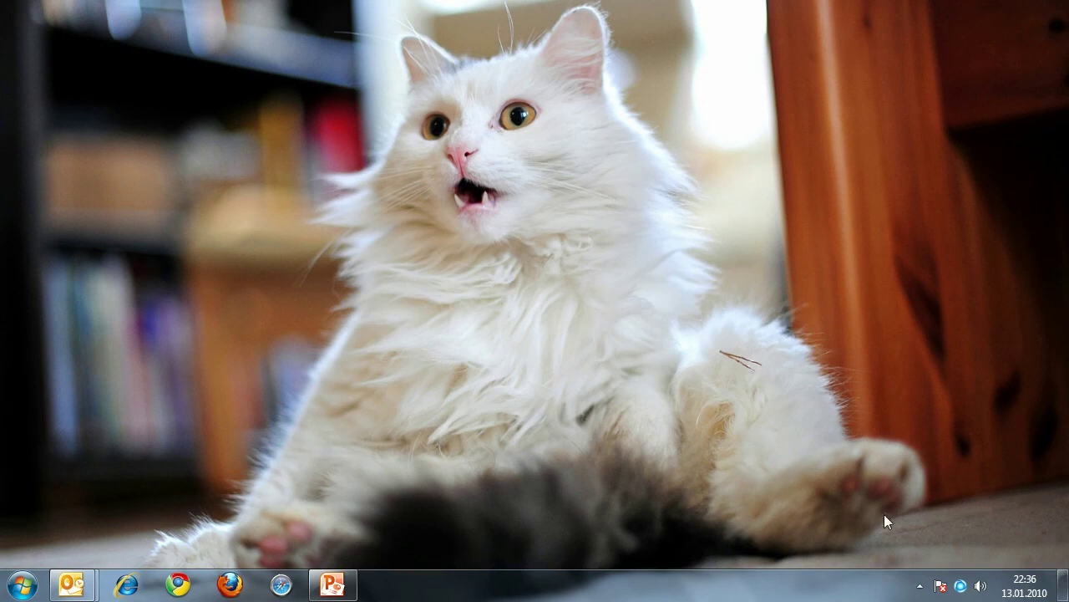
Step: Bring back Boks - walkthrough.pptx at slide 1 and open the screen recorder's tray menu
click(332, 585)
click(42, 120)
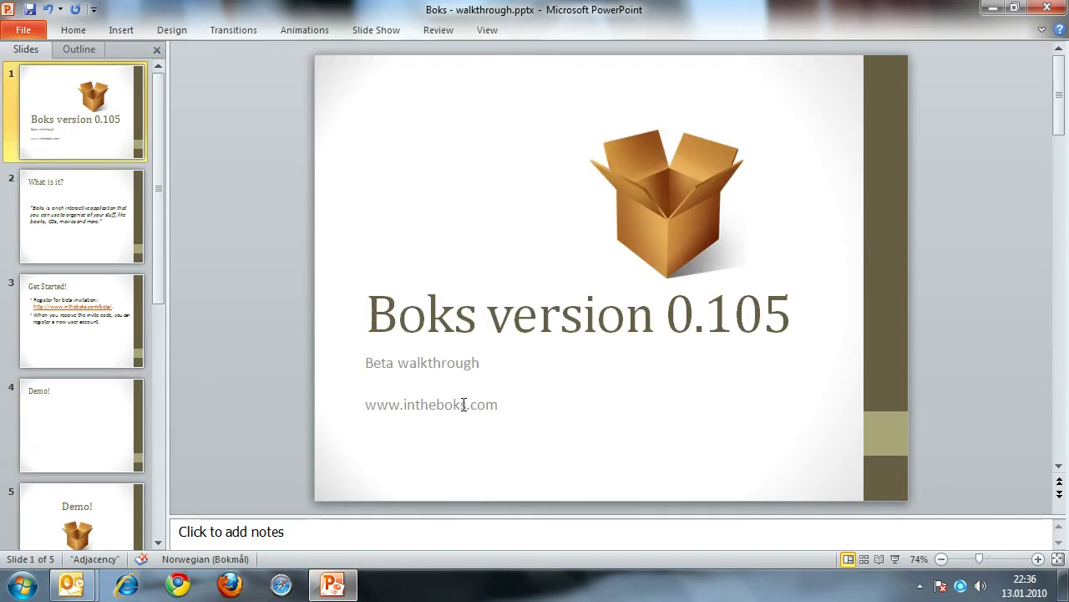
click(920, 585)
right_click(878, 498)
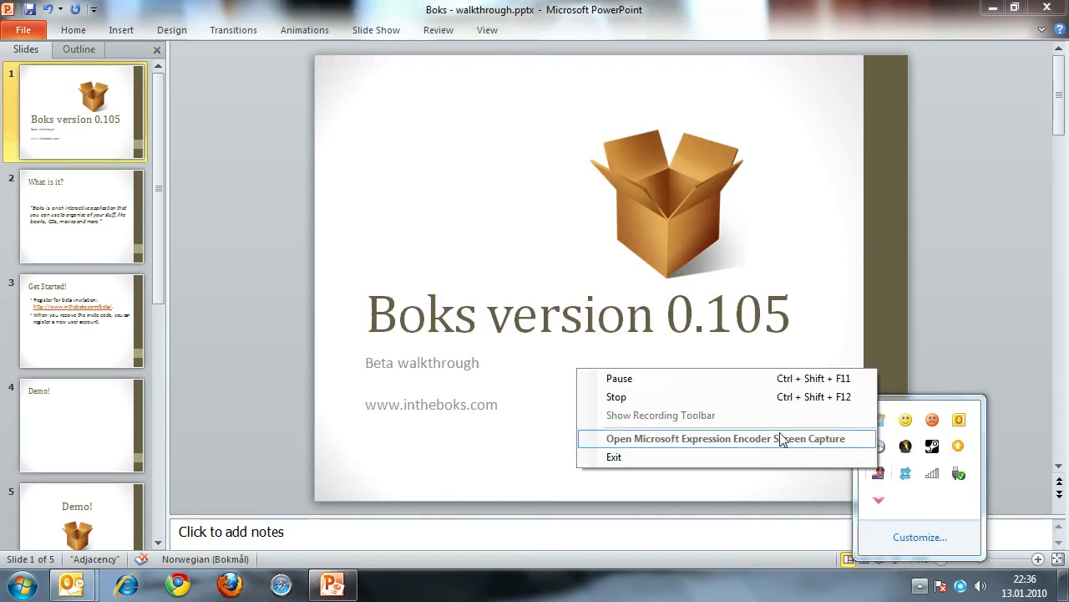